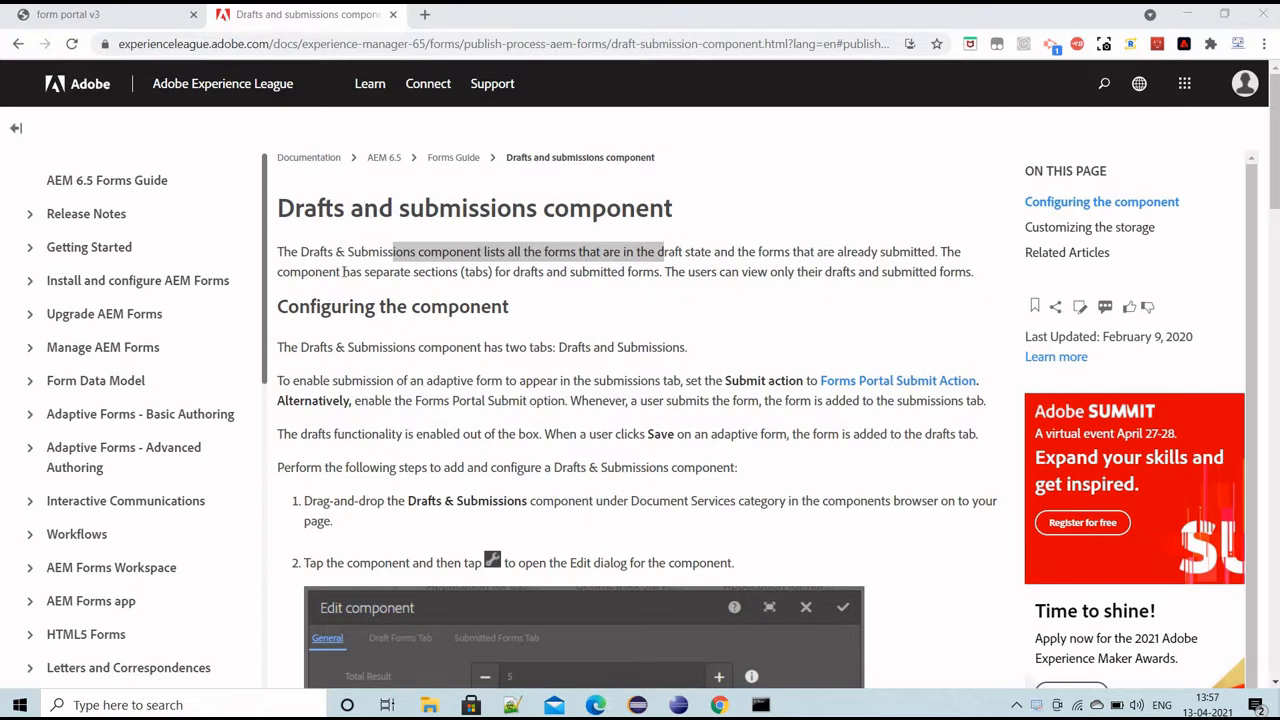
click(510, 259)
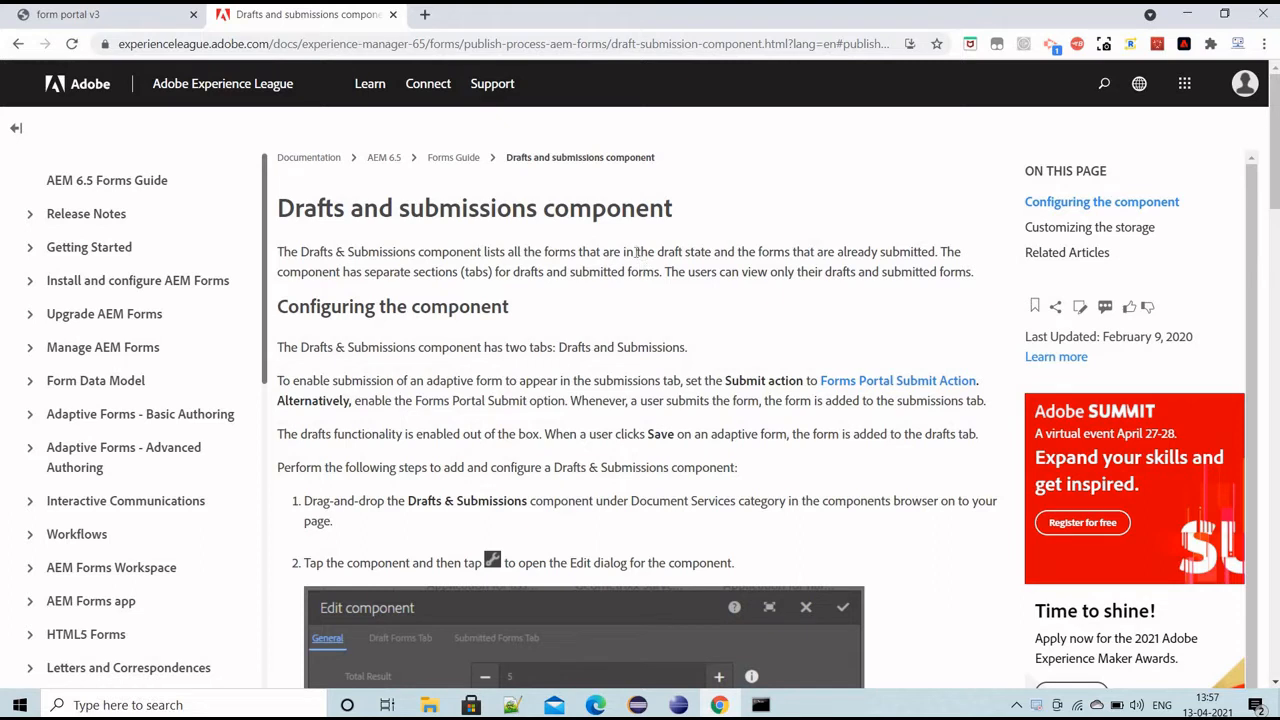
drag(636, 252, 751, 252)
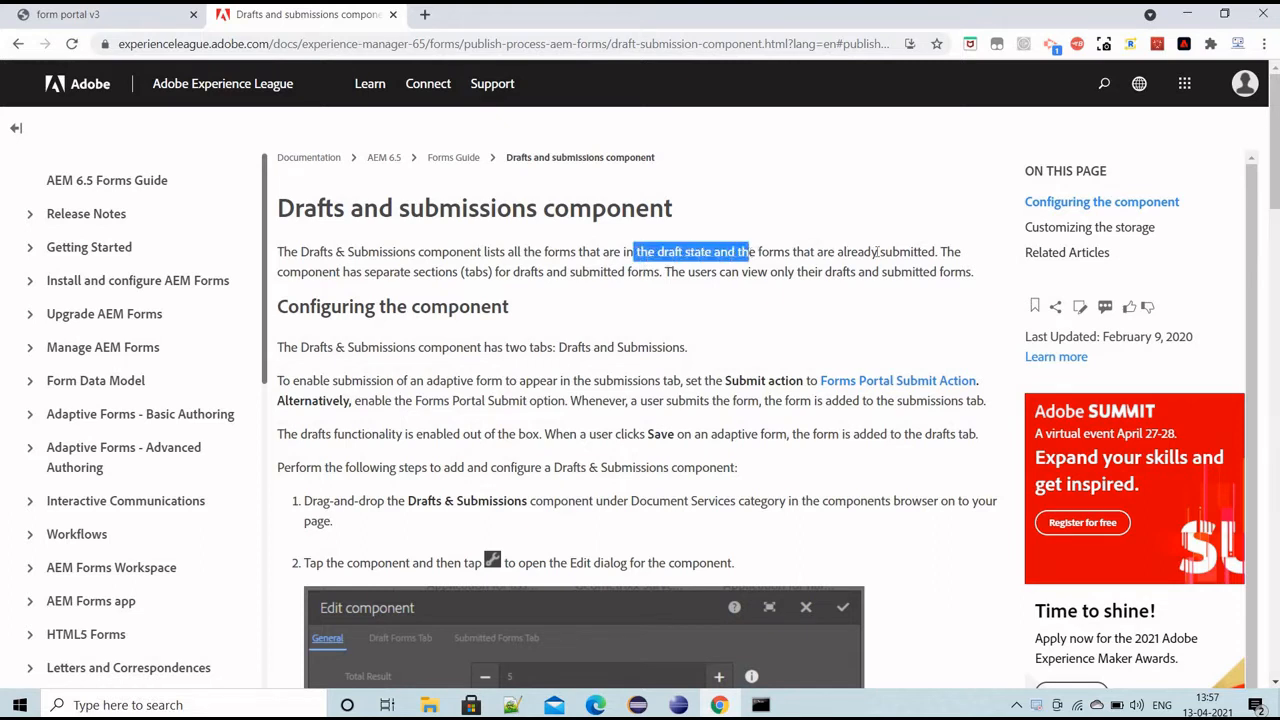
Step: Open the template of the form portal v3 page for editing
click(110, 22)
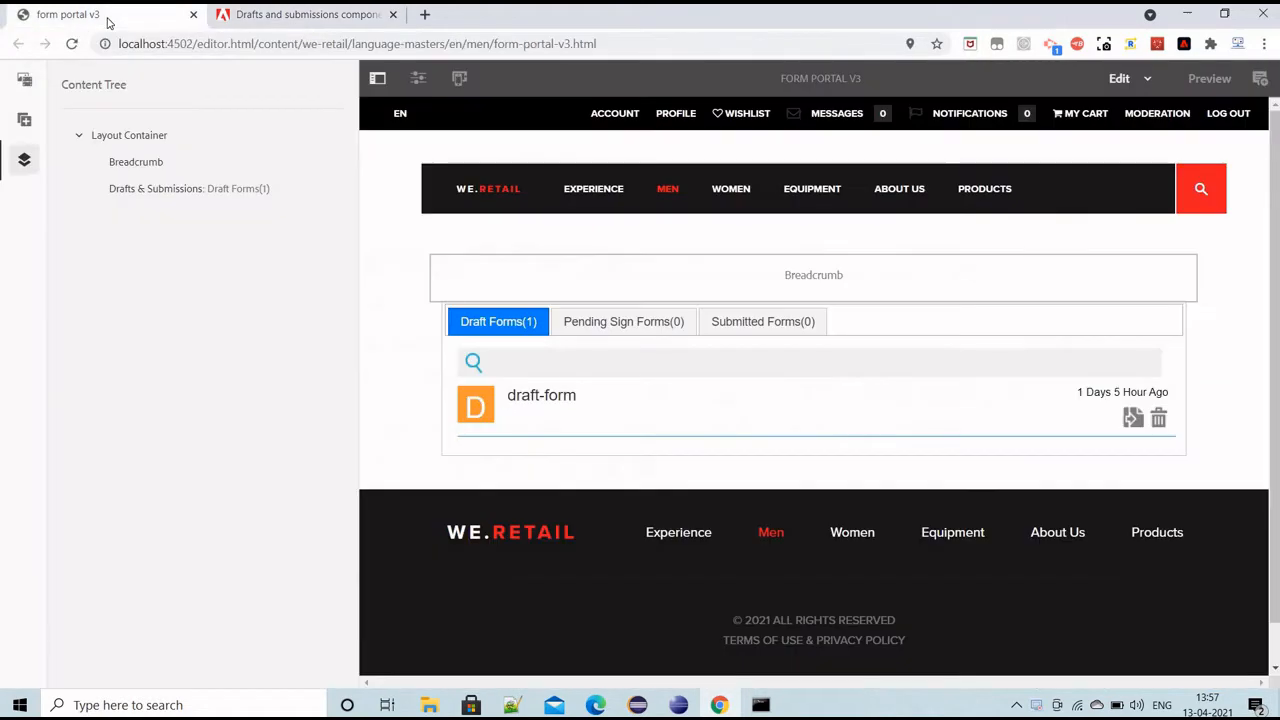
click(418, 80)
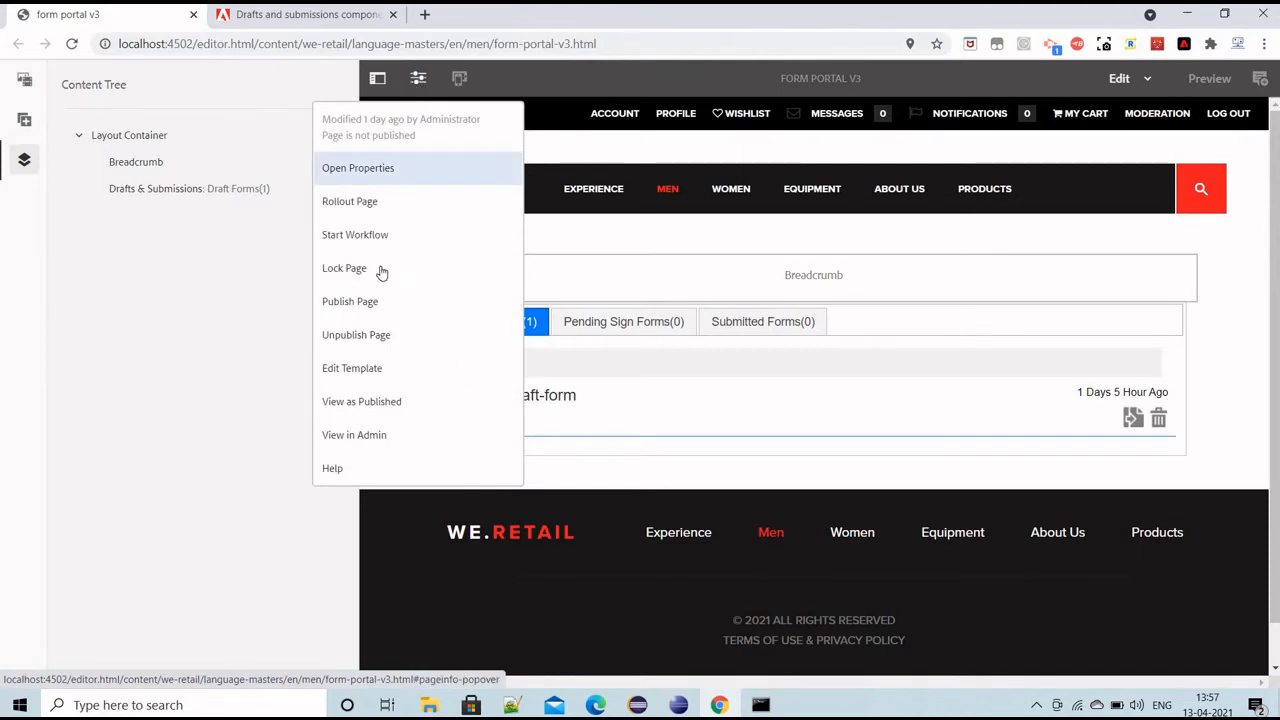
click(376, 370)
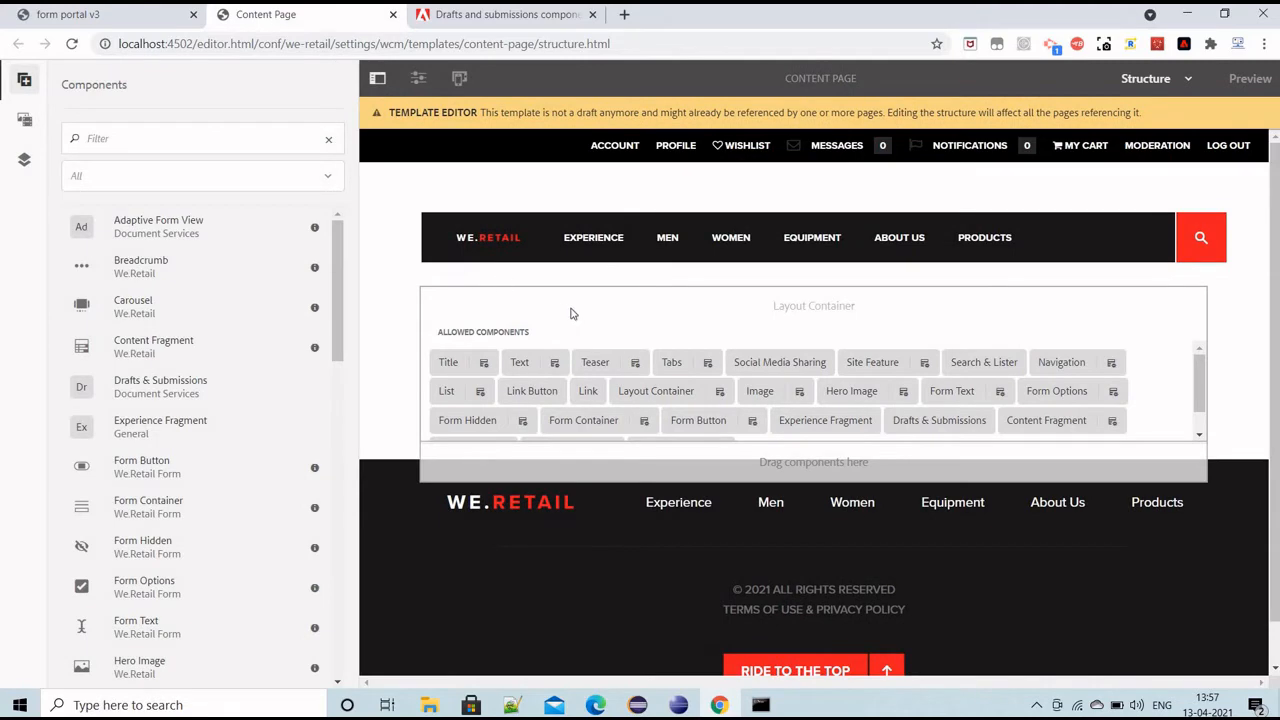
Step: Open the Layout Container's policy and search its allowed components for "draft"
click(518, 290)
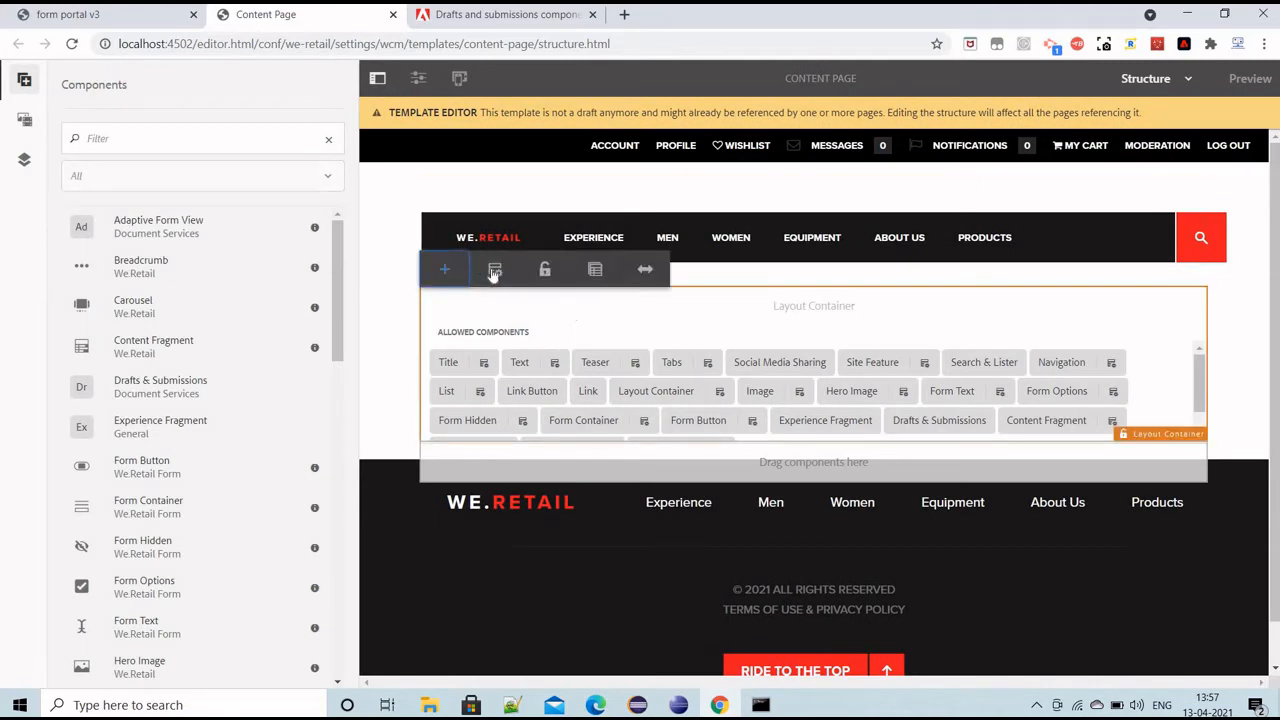
click(494, 270)
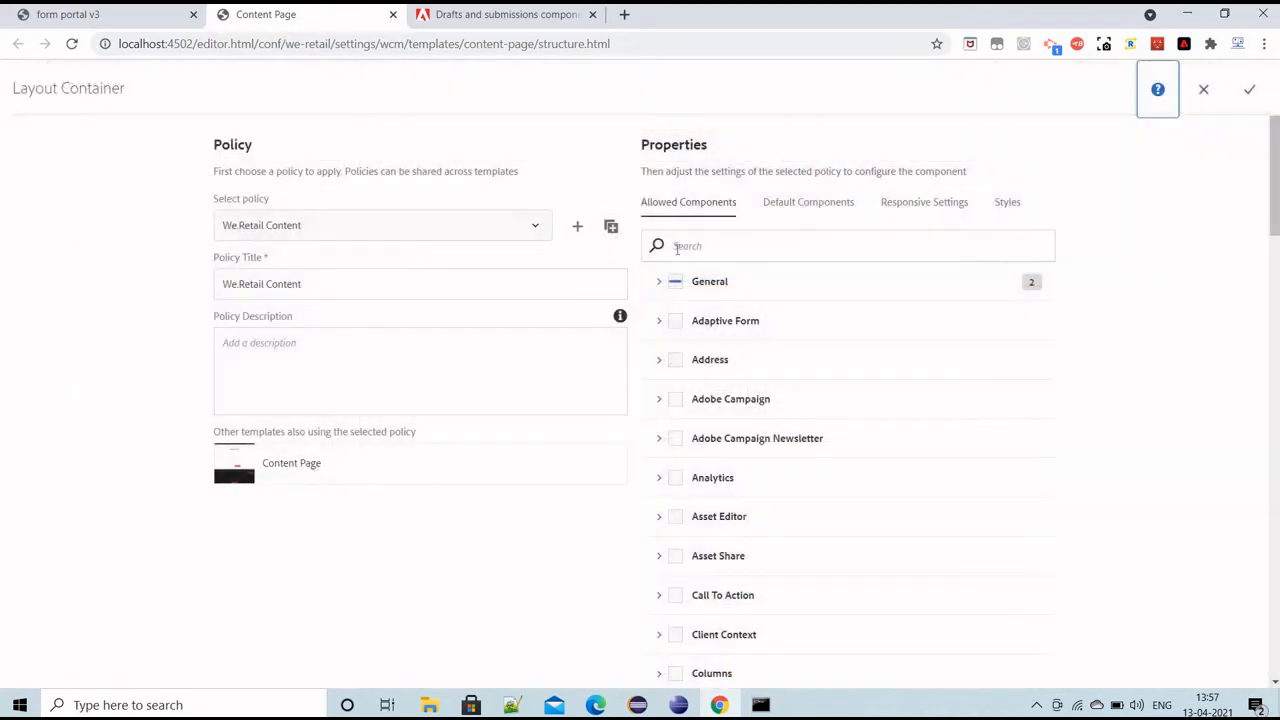
click(521, 17)
click(316, 14)
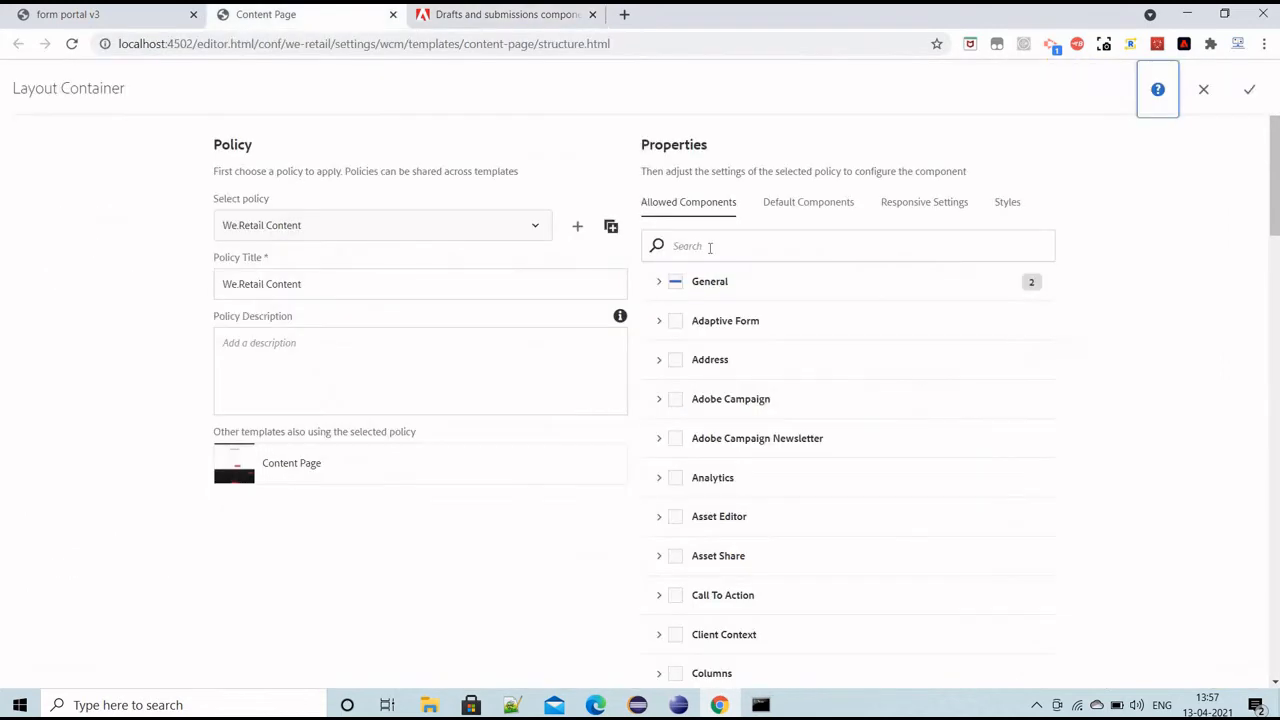
click(710, 248)
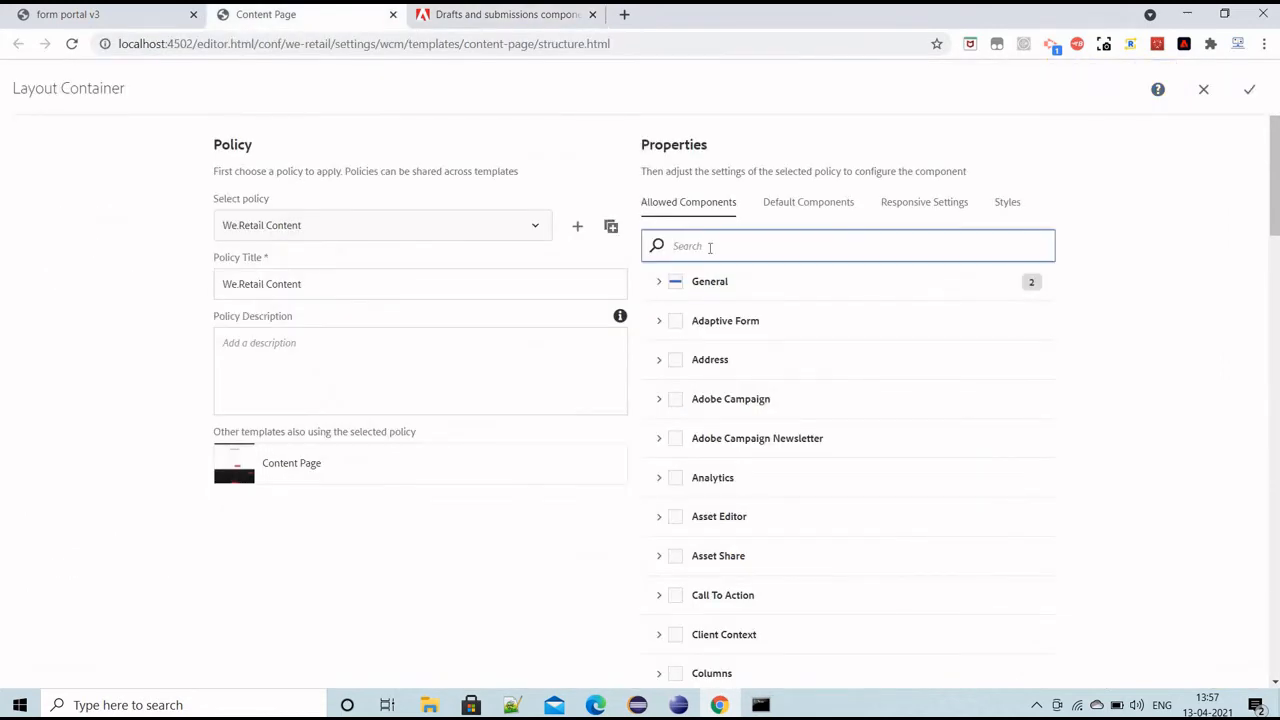
text(draft)
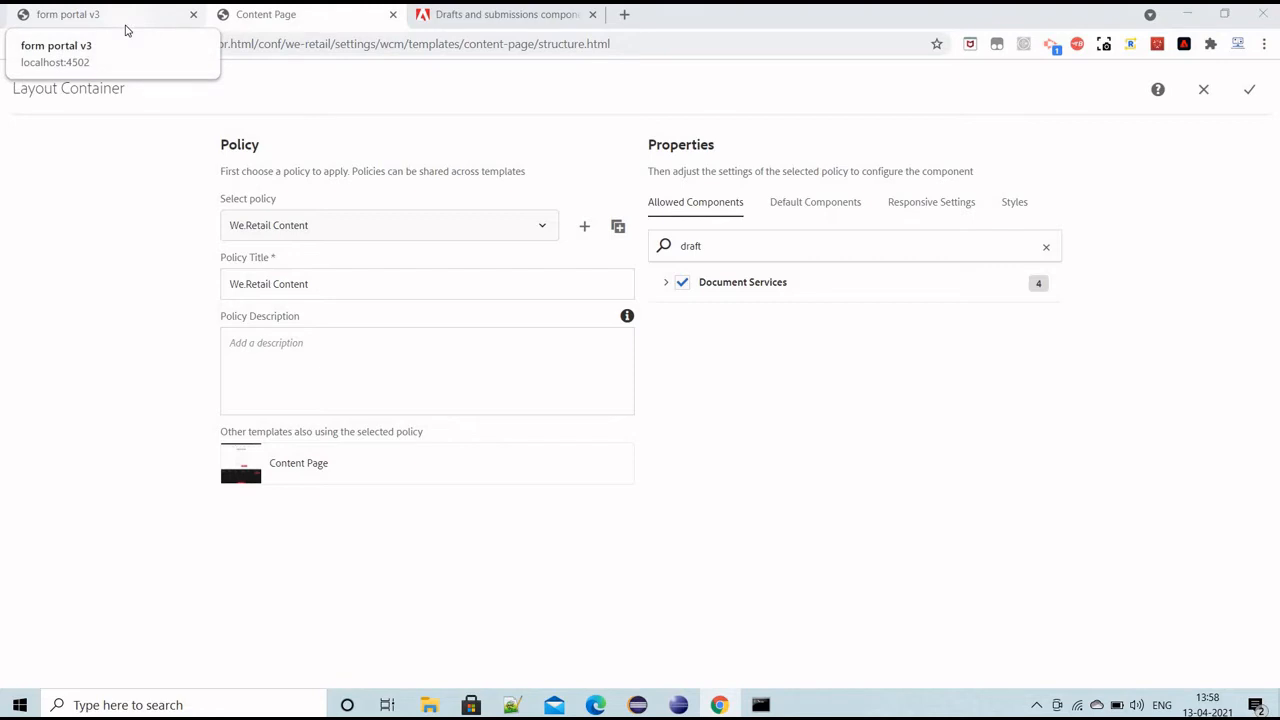
Step: Open the local AEM start page in a new browser tab and browse Sites to We.Retail, Language Masters, English, Men
click(135, 27)
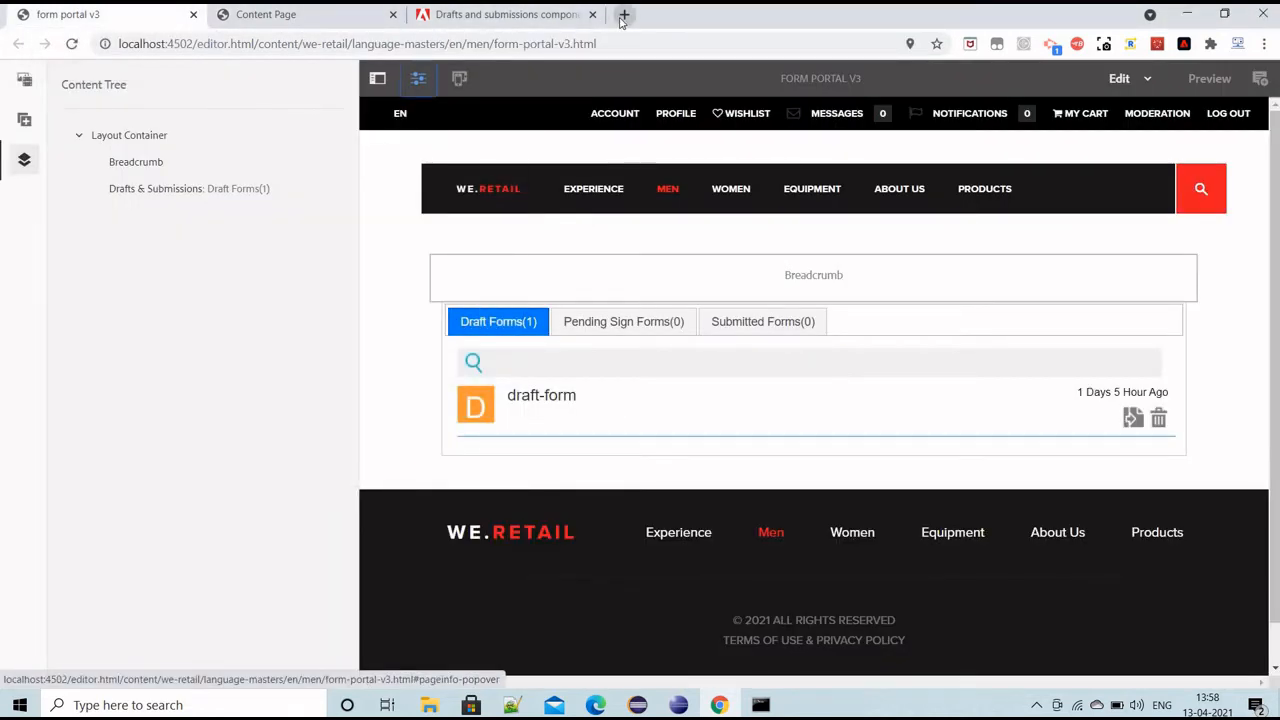
click(624, 17)
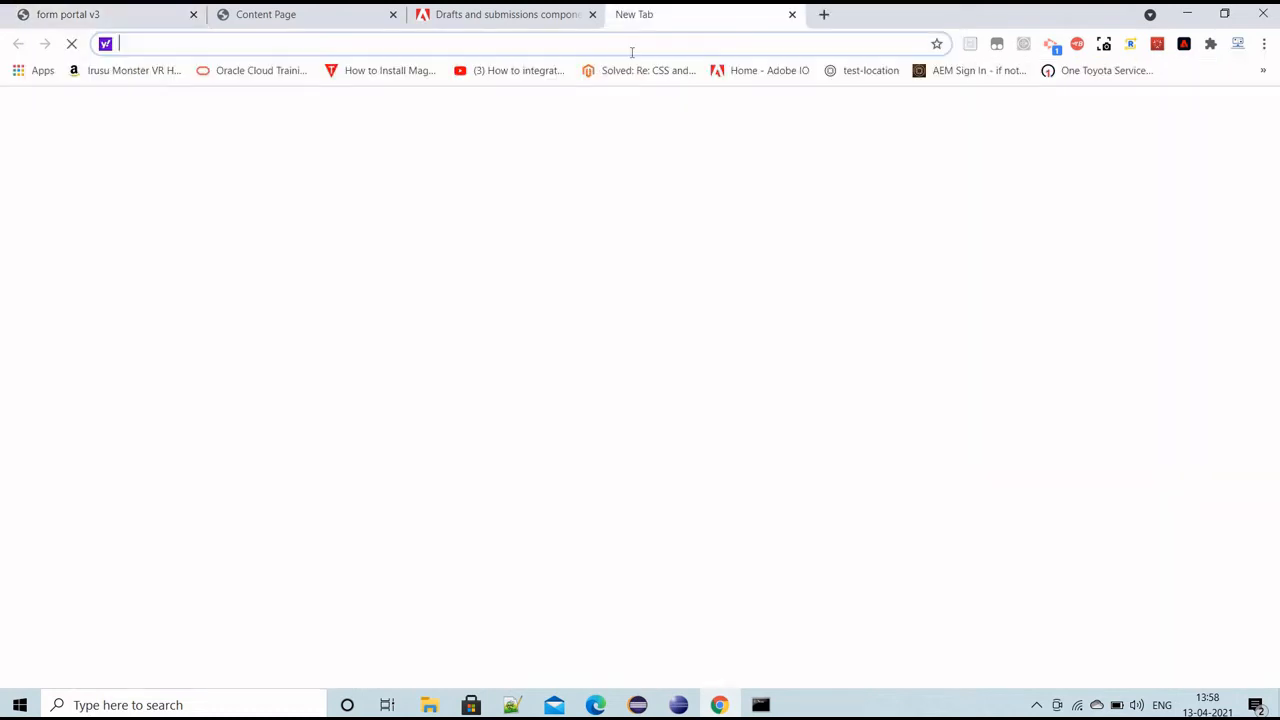
text(lo)
key(Return)
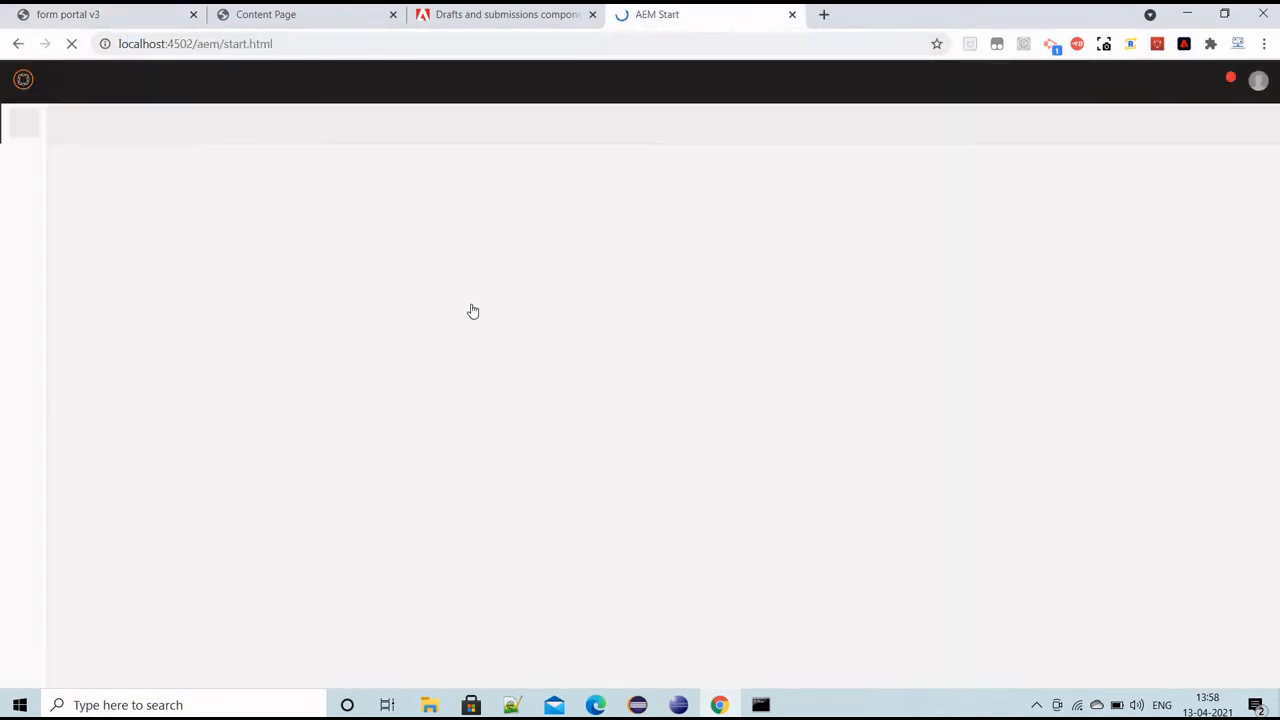
click(472, 313)
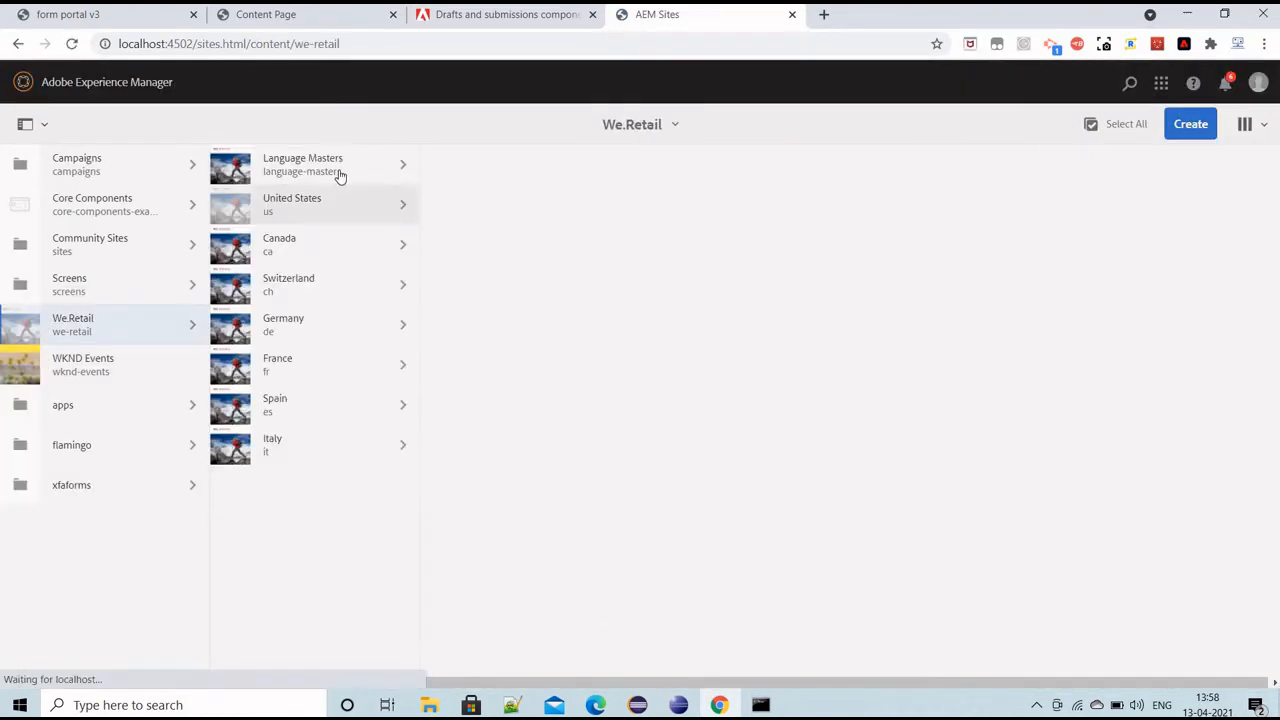
click(337, 168)
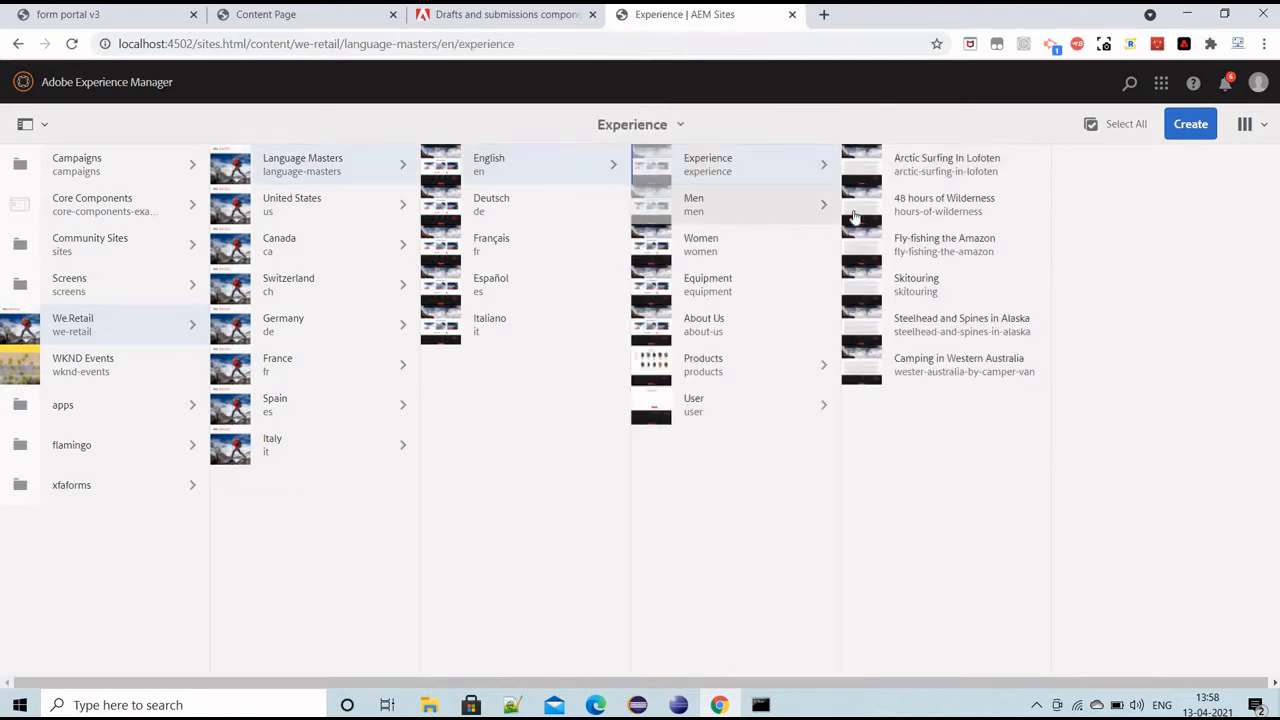
click(745, 210)
Step: Start a new page under Men based on the Content Page template
click(1190, 124)
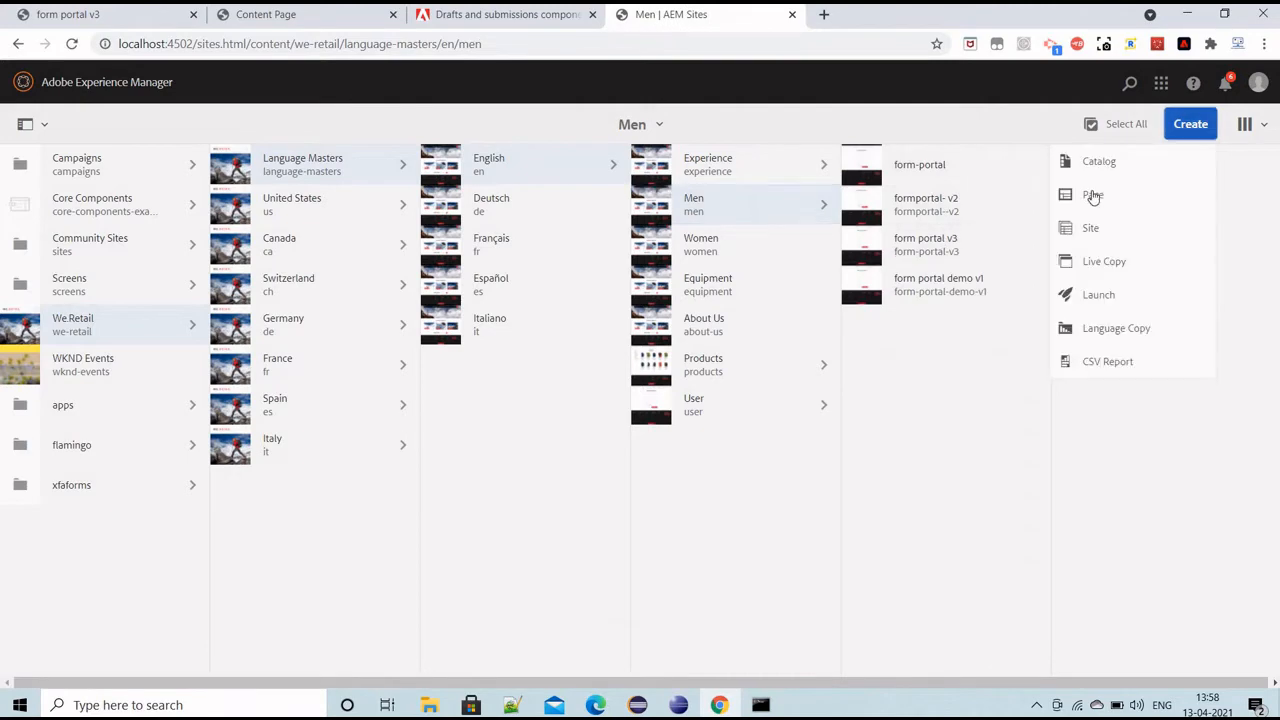
click(1092, 197)
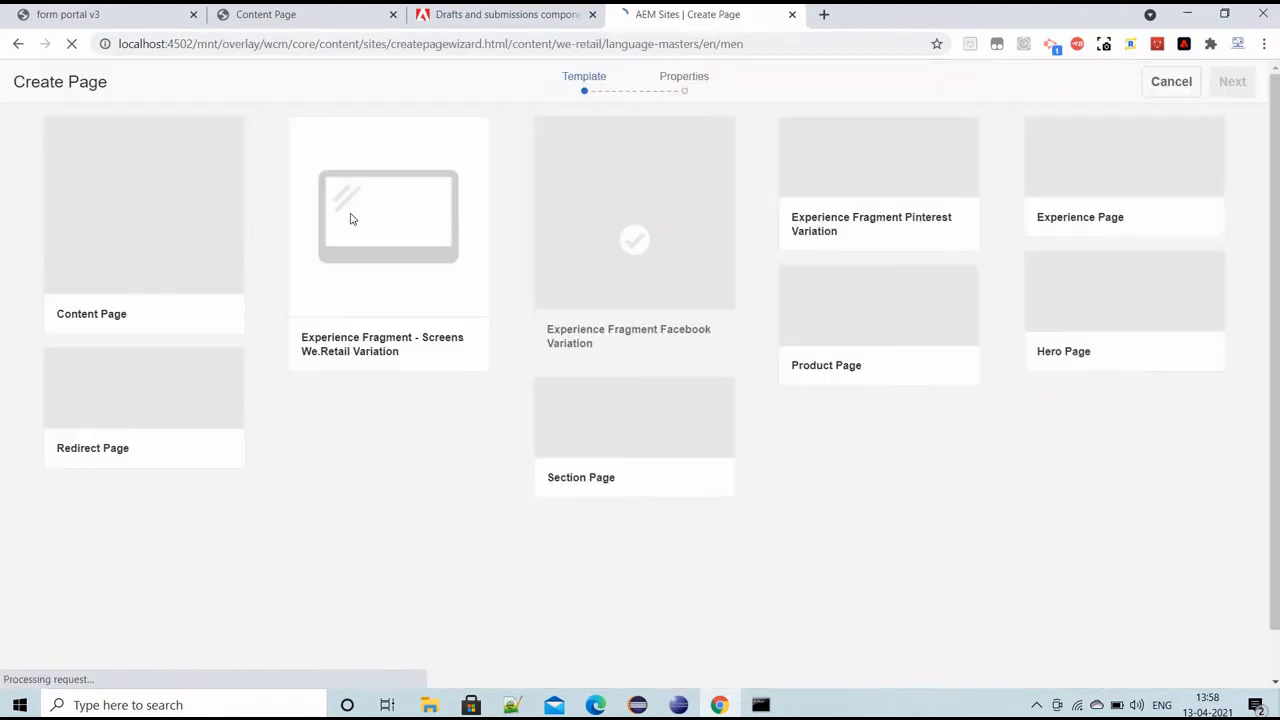
click(194, 212)
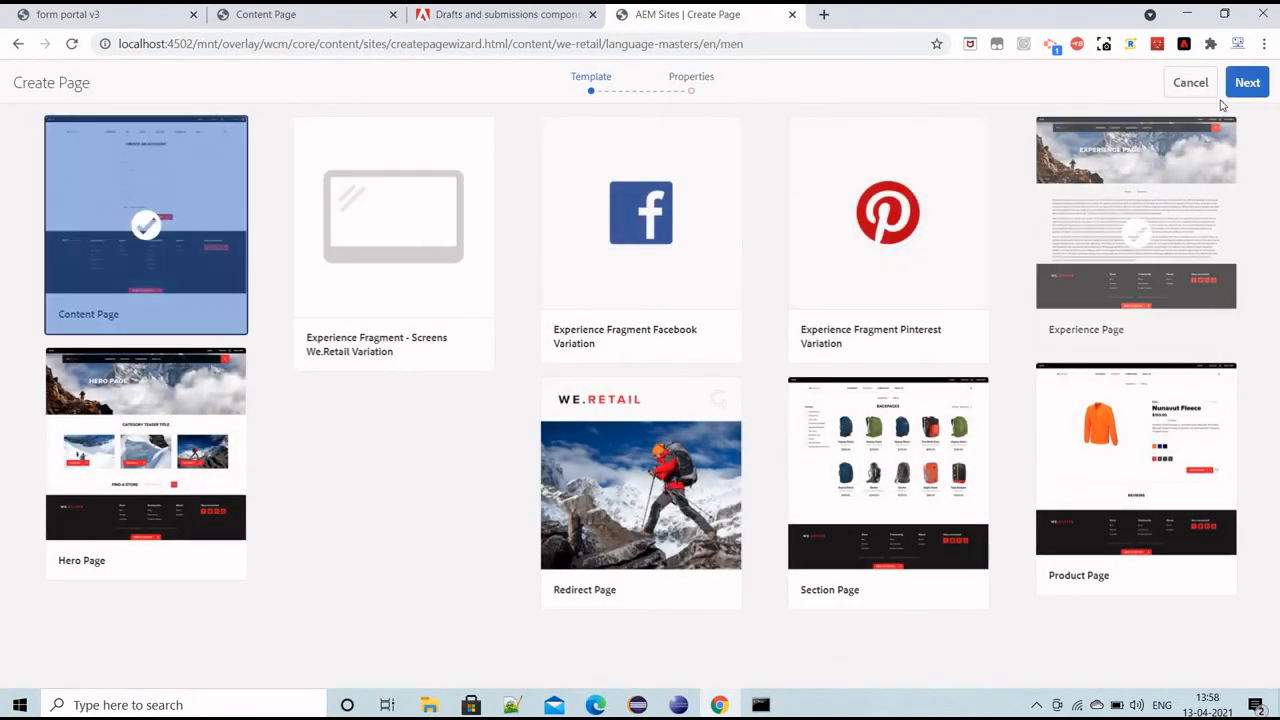
click(1245, 93)
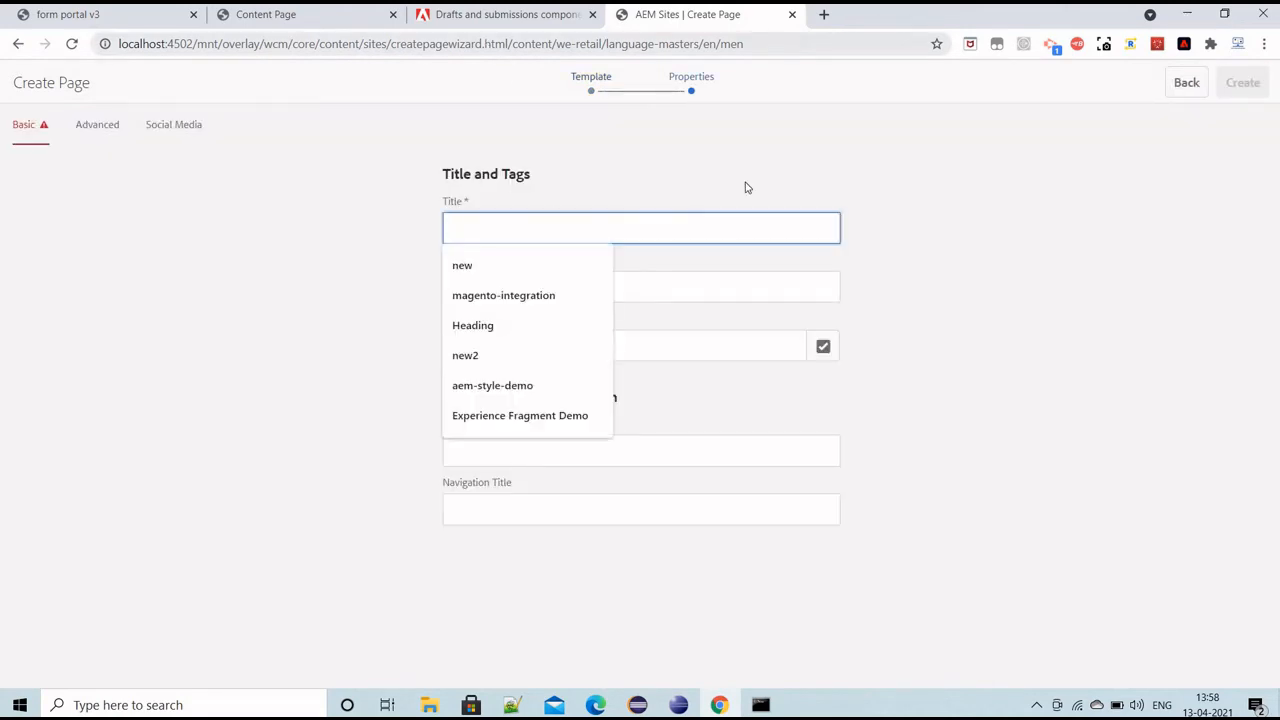
Step: Title the page "demo draft and submission forms", create it and open it in the editor
text(demo )
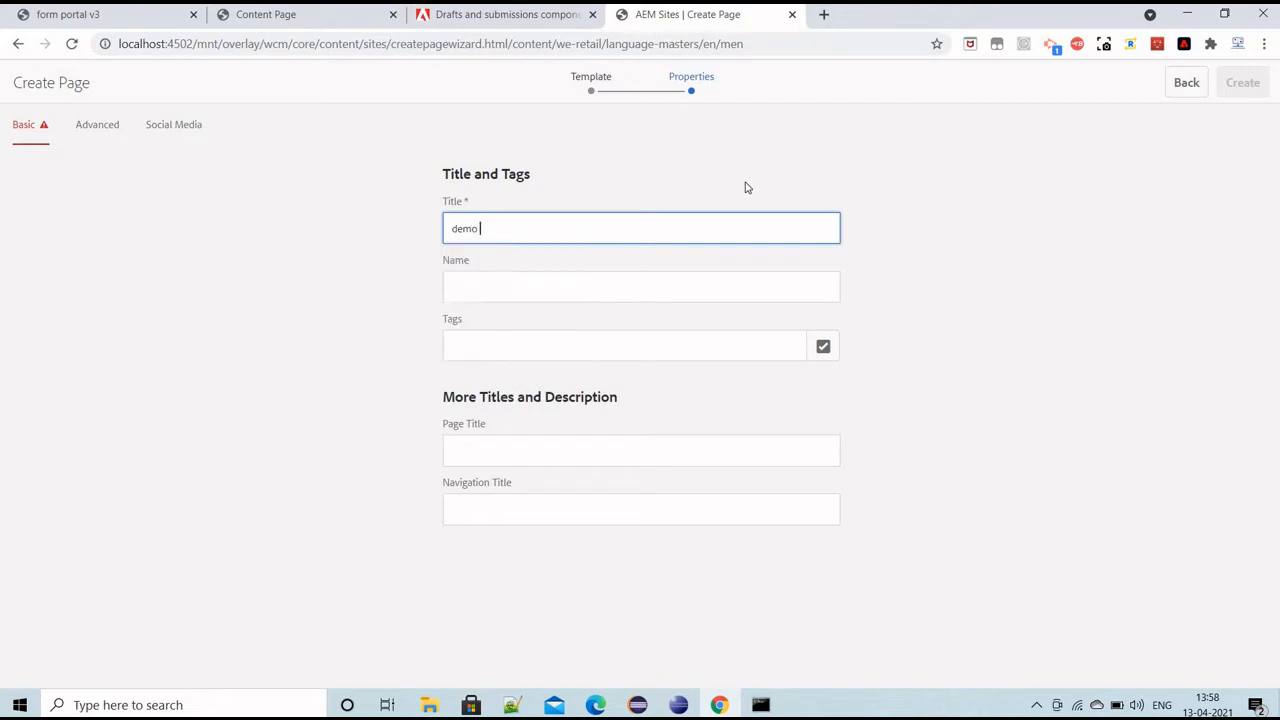
text(draft )
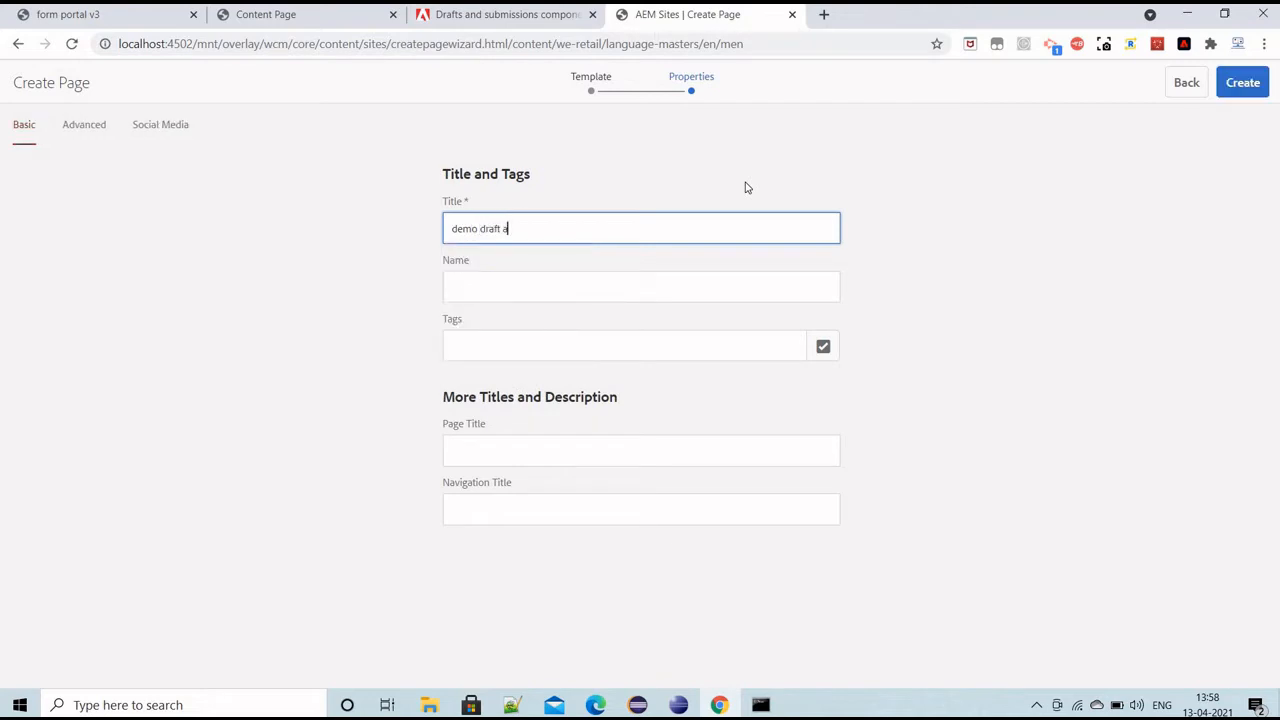
text(and submission forms)
click(1236, 86)
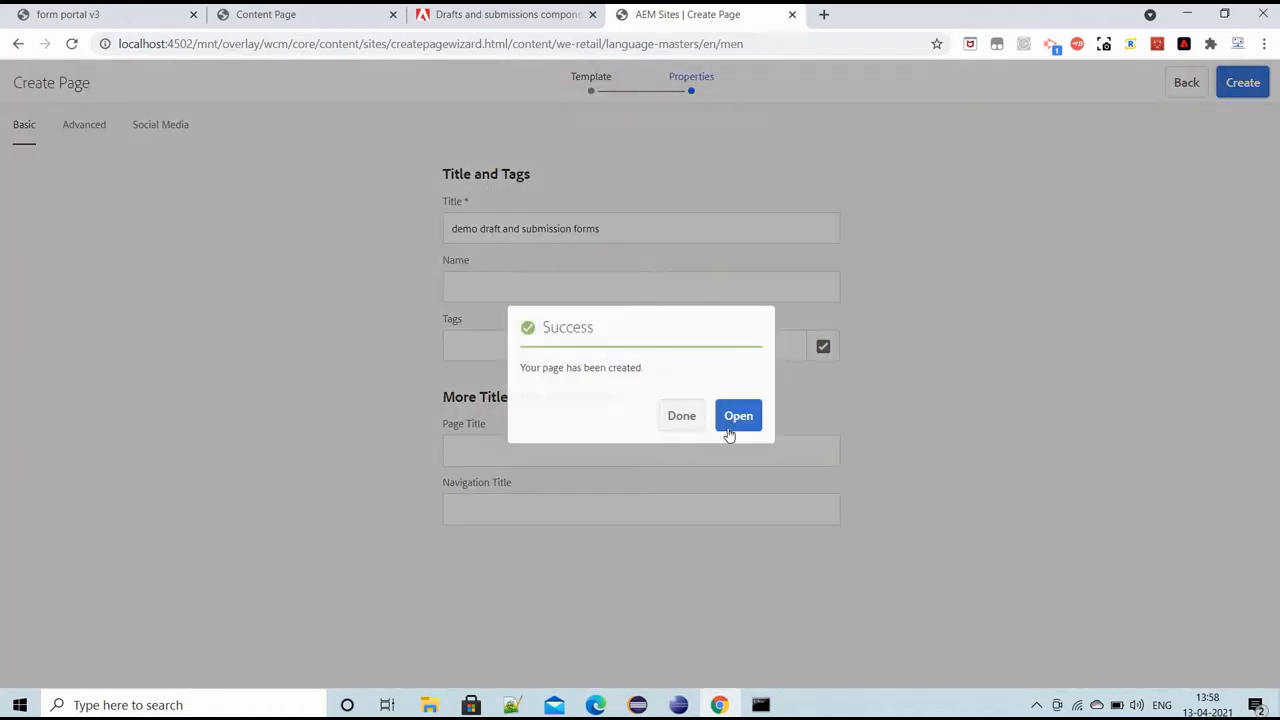
click(734, 420)
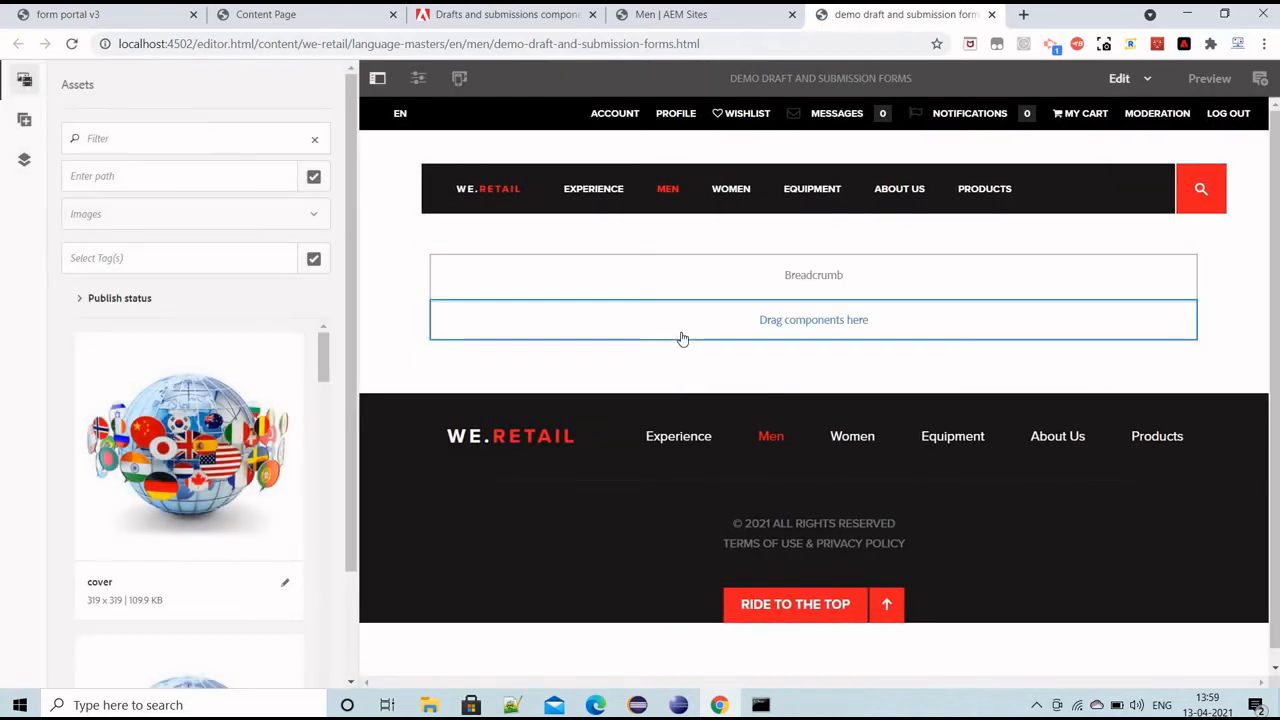
Step: Insert a Drafts & Submissions component into the empty container below the breadcrumb
double_click(675, 312)
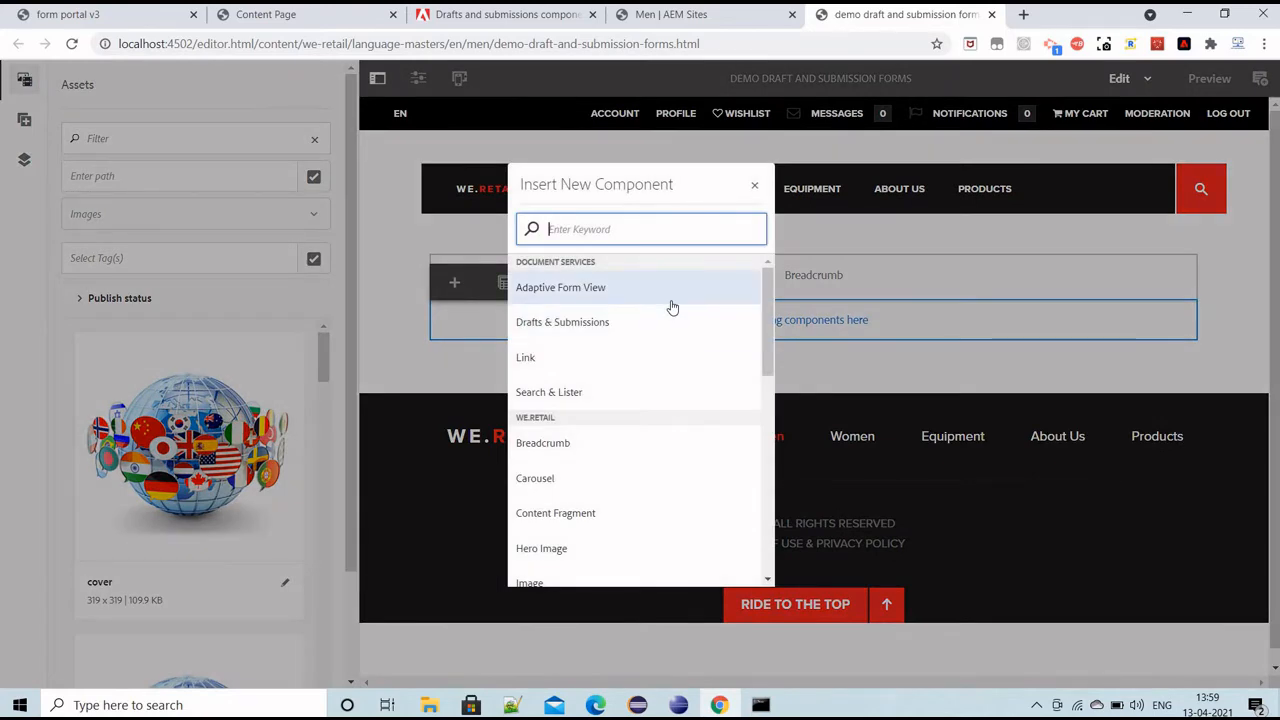
text(draft)
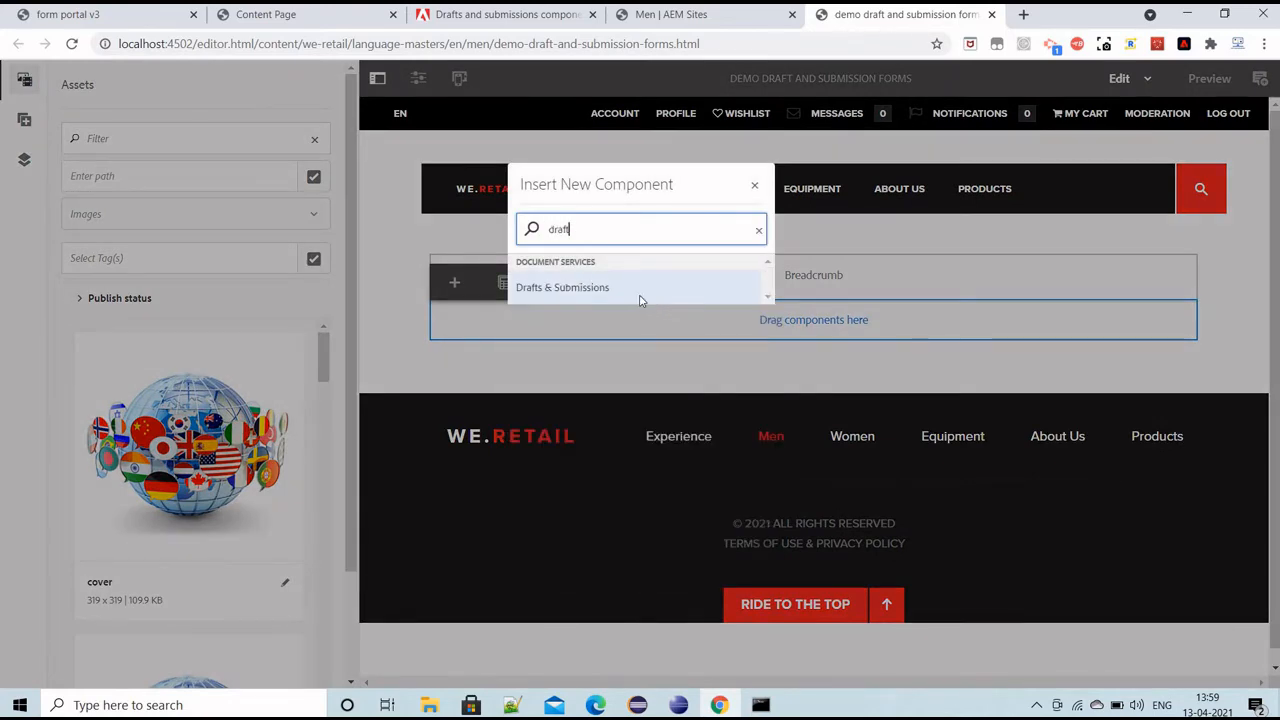
click(640, 297)
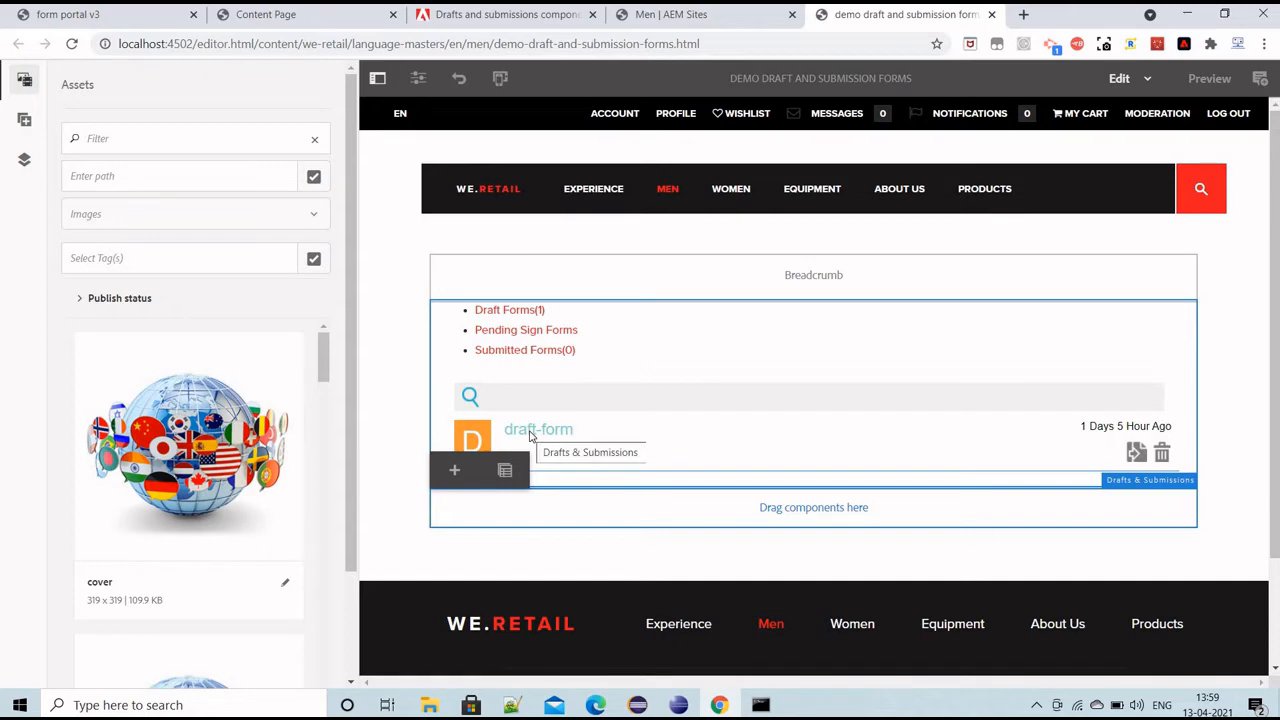
Step: Open the configuration dialog of the Drafts & Submissions component and move it clear of the content tree
click(495, 310)
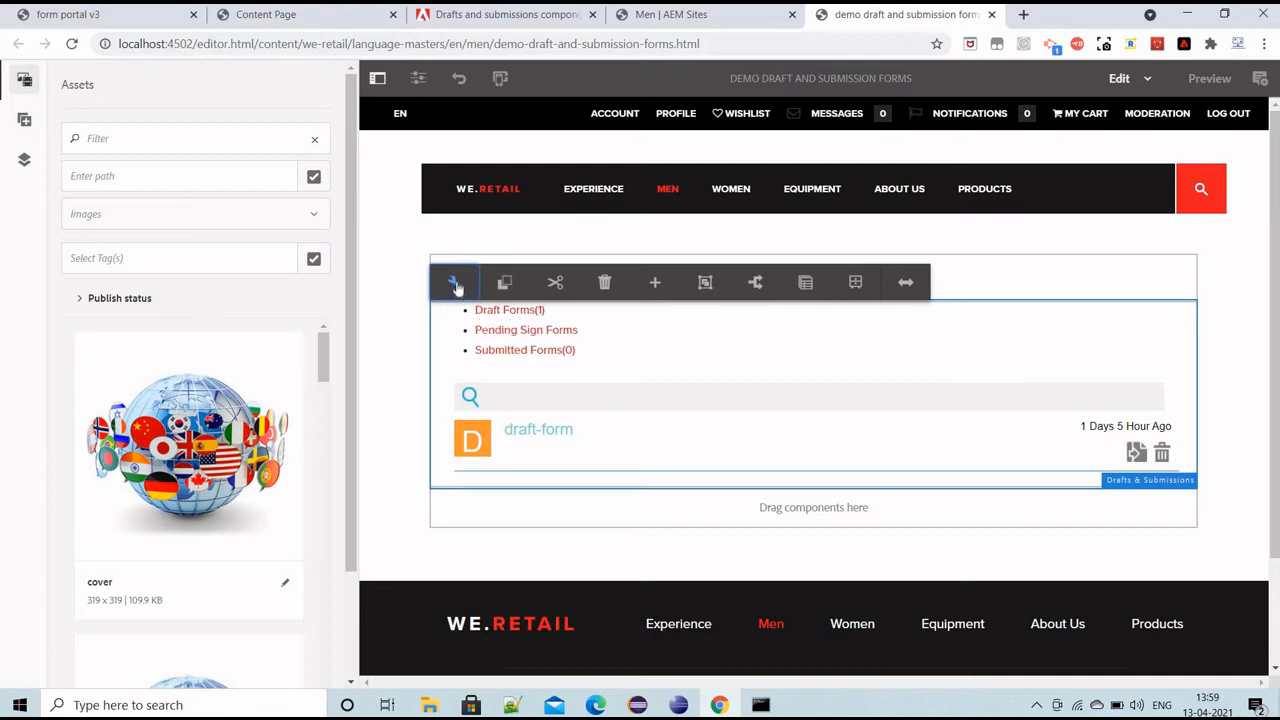
click(22, 164)
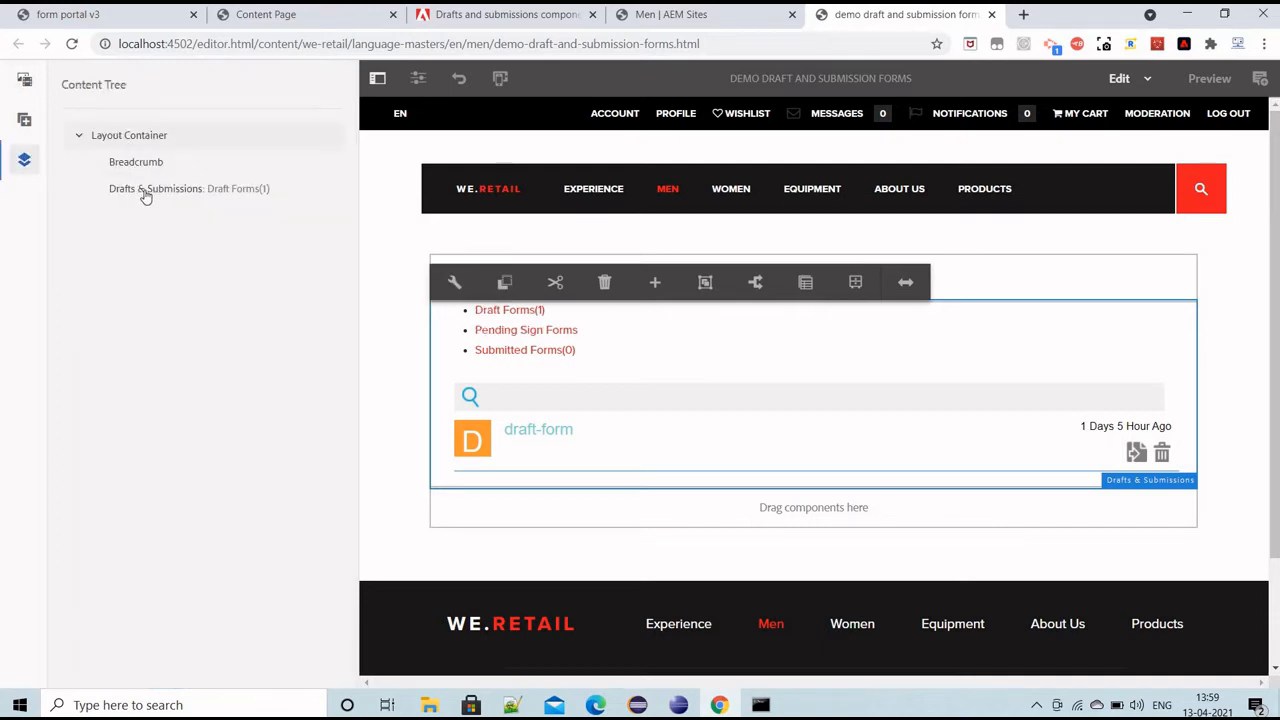
click(455, 284)
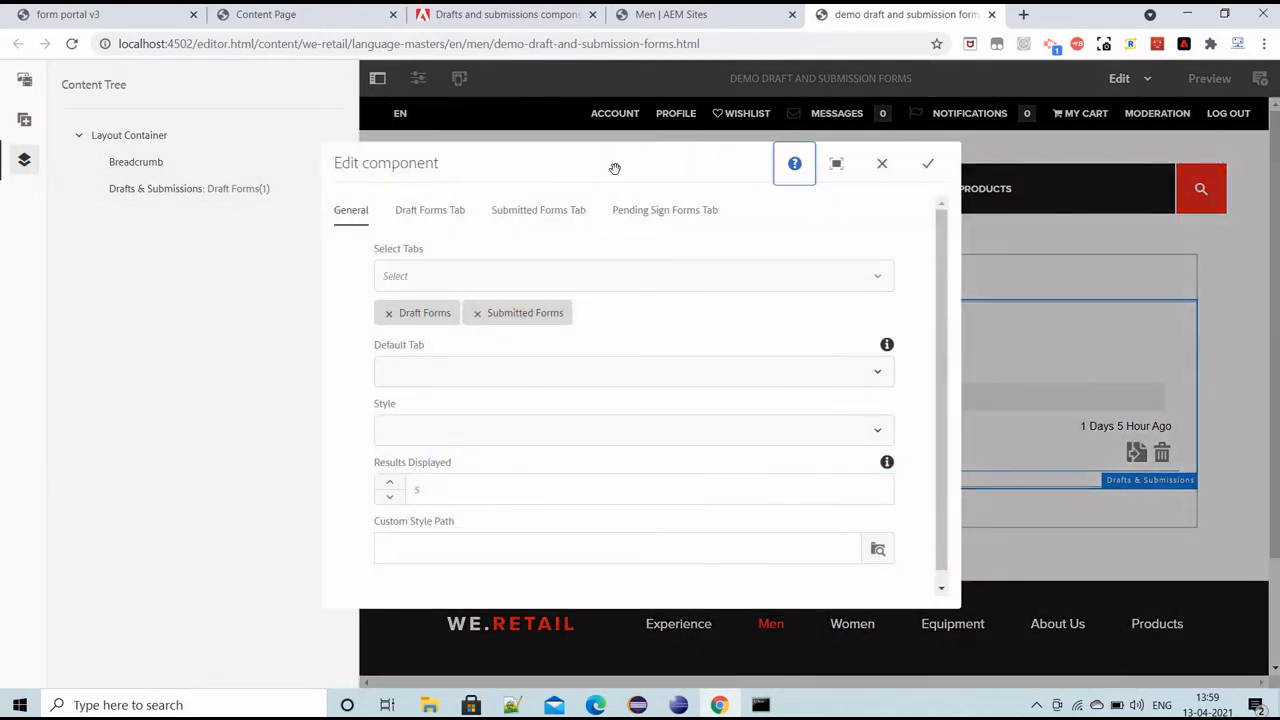
drag(615, 168, 698, 165)
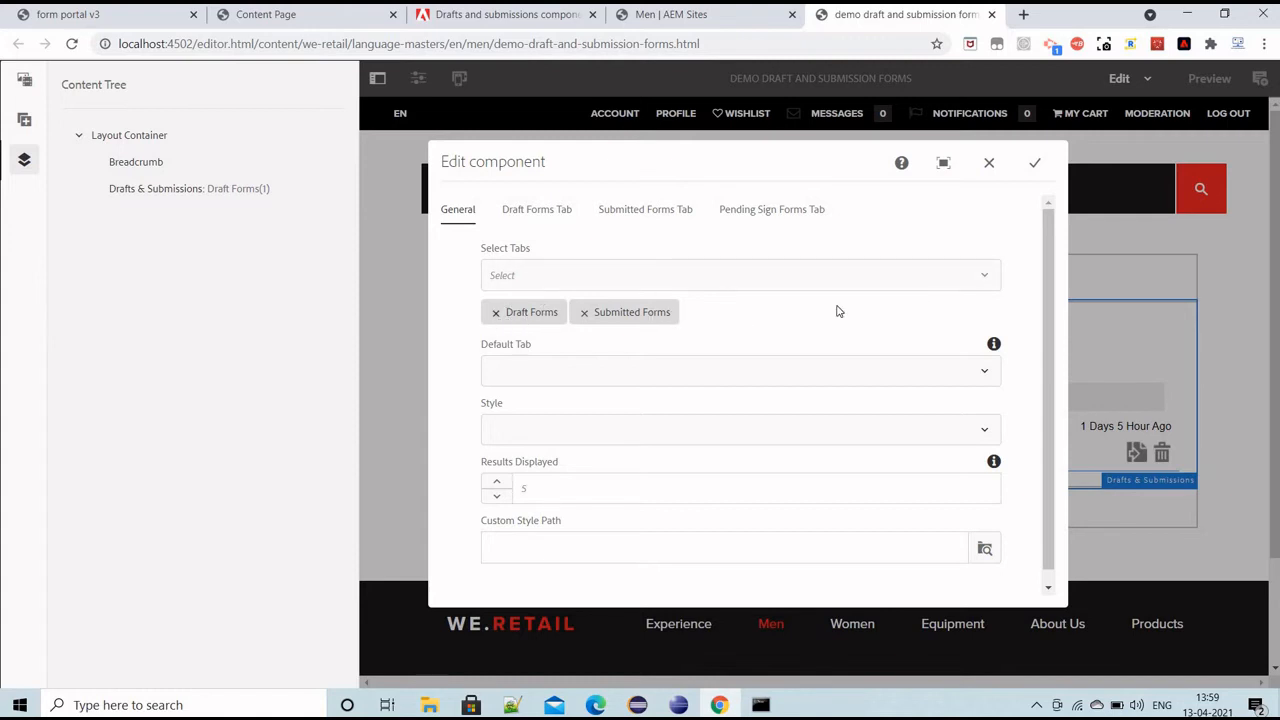
Step: Examine the available choices for the displayed tabs, default tab and style in the component's general settings
click(975, 280)
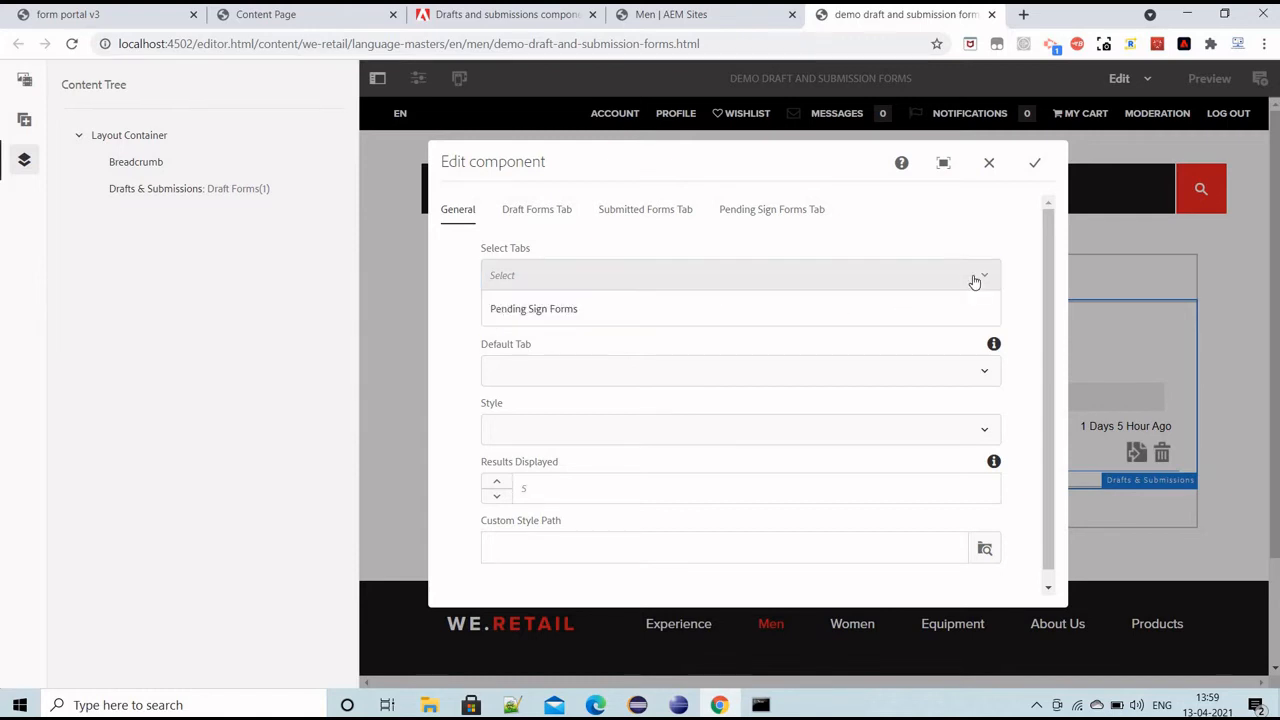
click(528, 330)
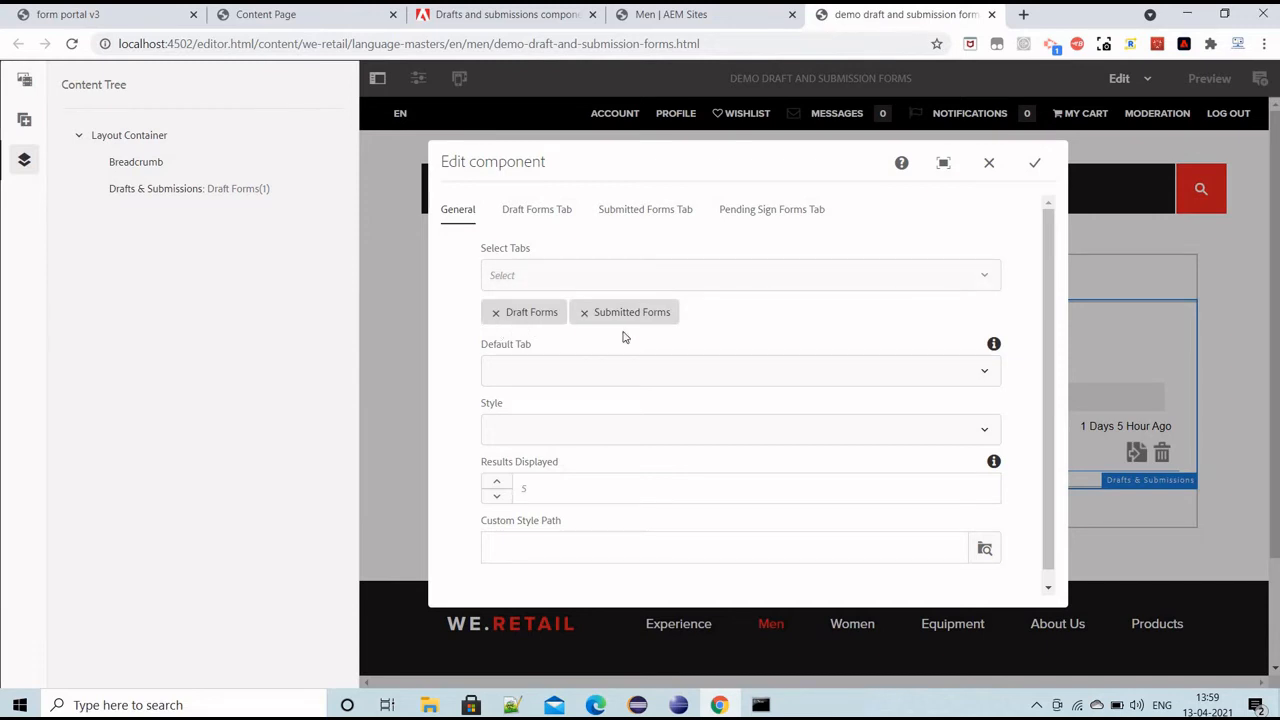
click(975, 374)
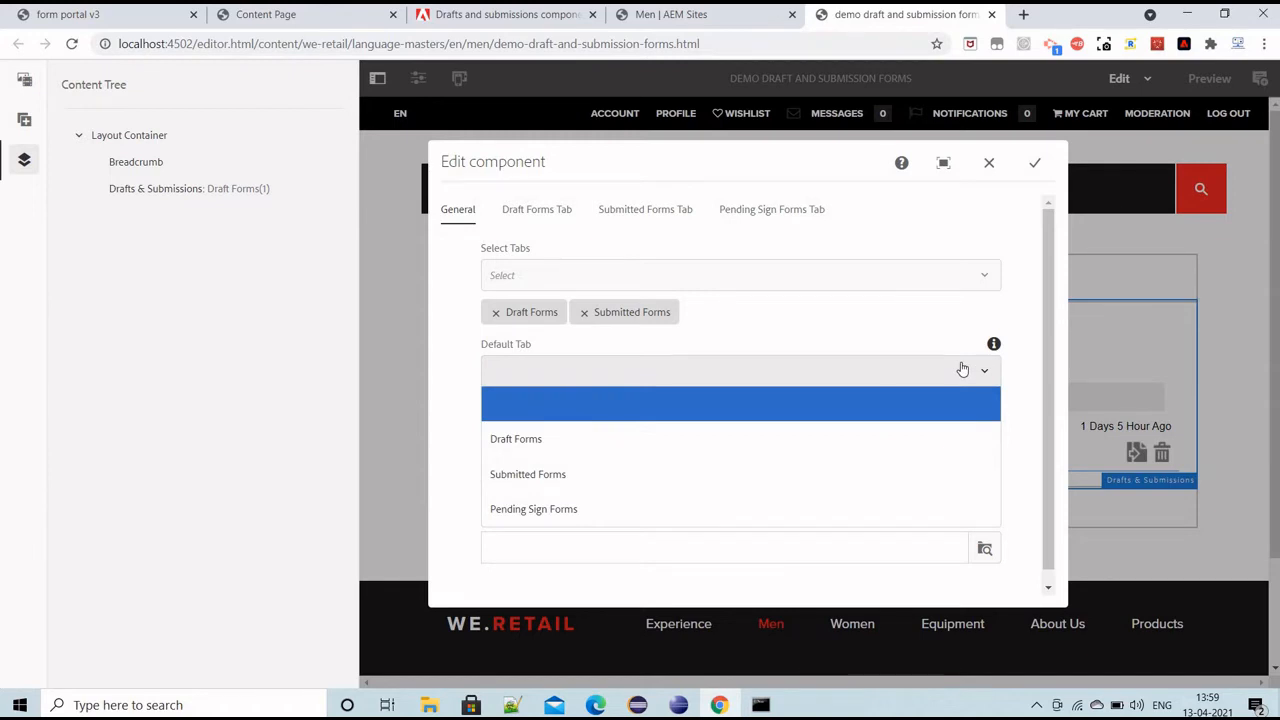
click(724, 394)
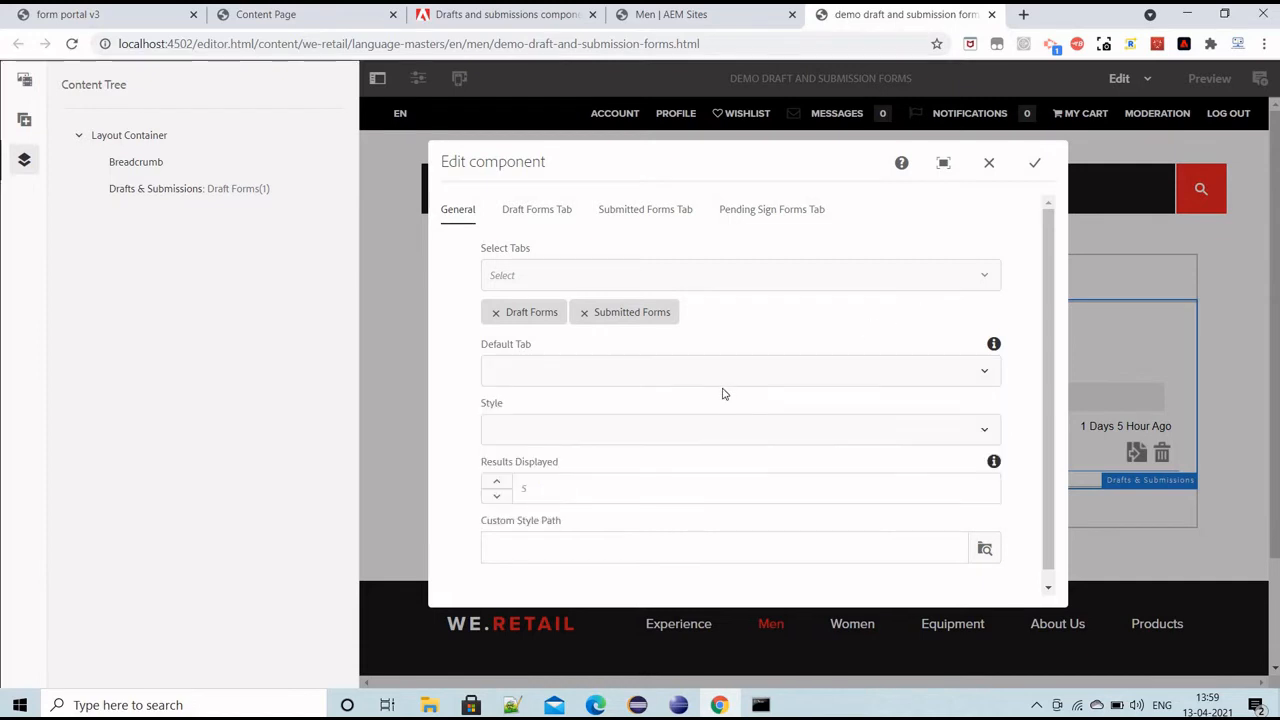
scroll(760, 400, down, 1)
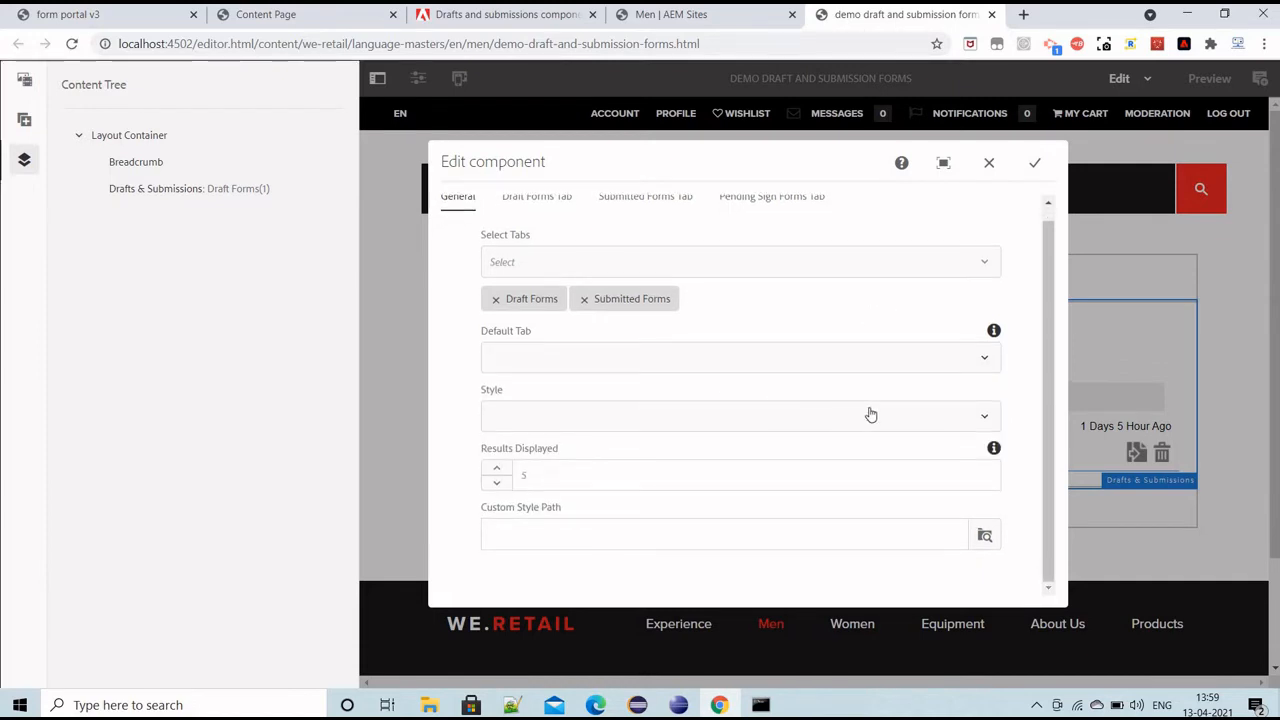
click(982, 417)
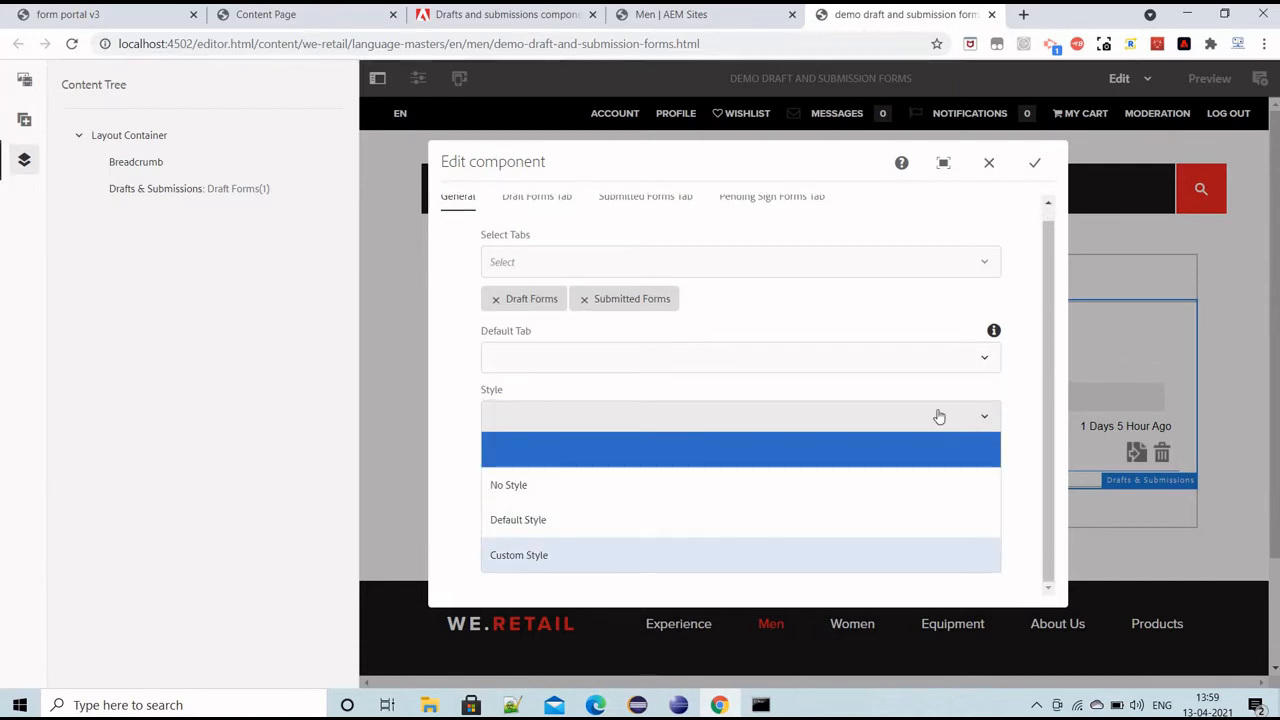
click(746, 411)
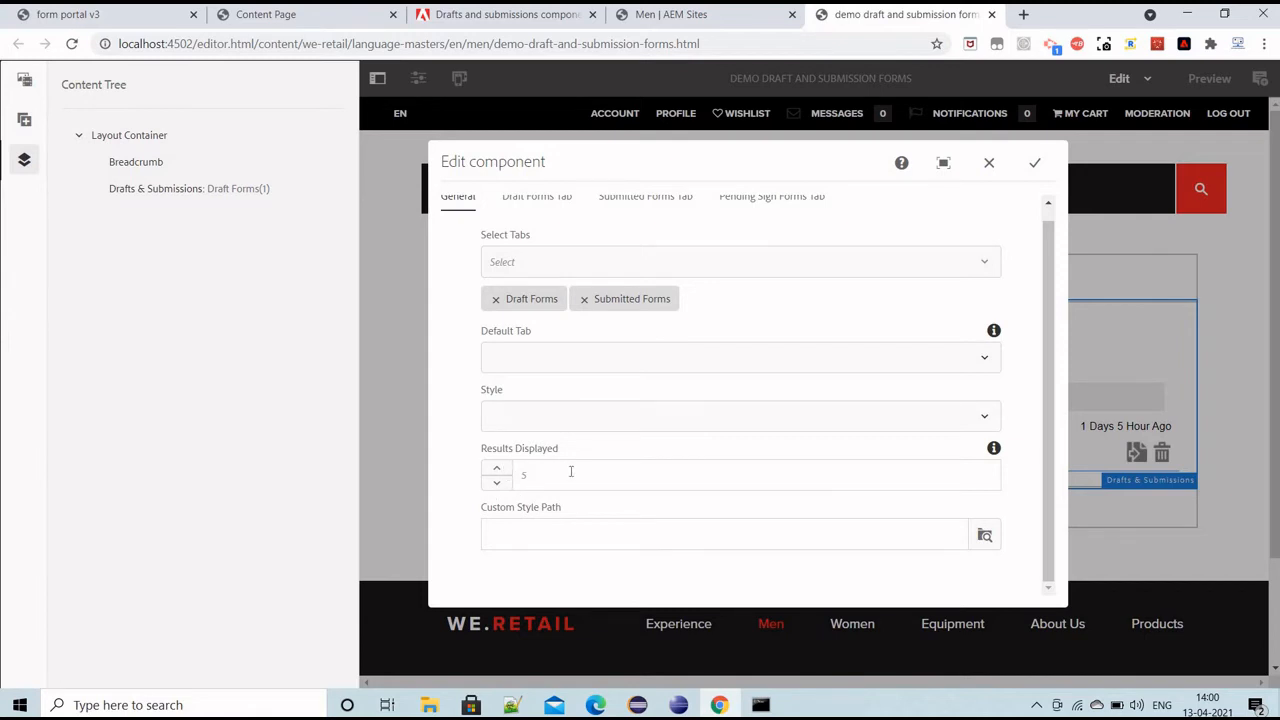
Step: Review the draft, submitted and pending sign form settings, and save the Drafts & Submissions configuration
scroll(545, 225, up, 1)
click(545, 222)
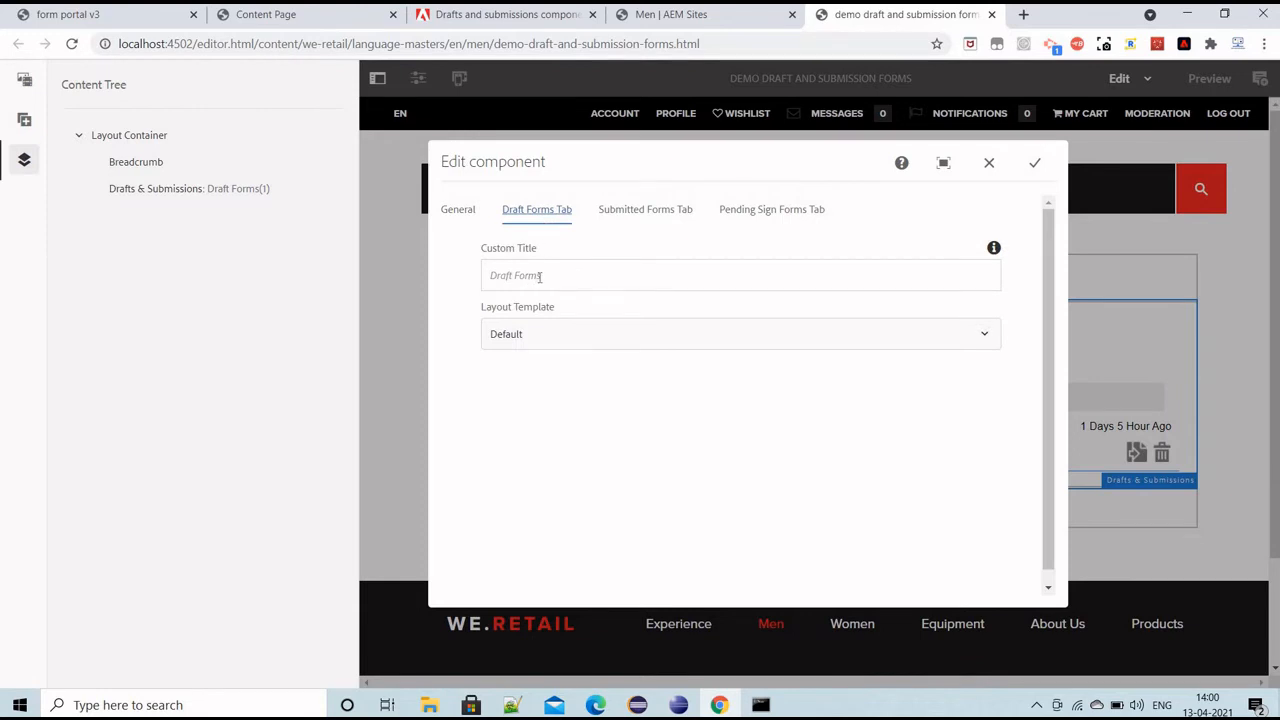
click(609, 336)
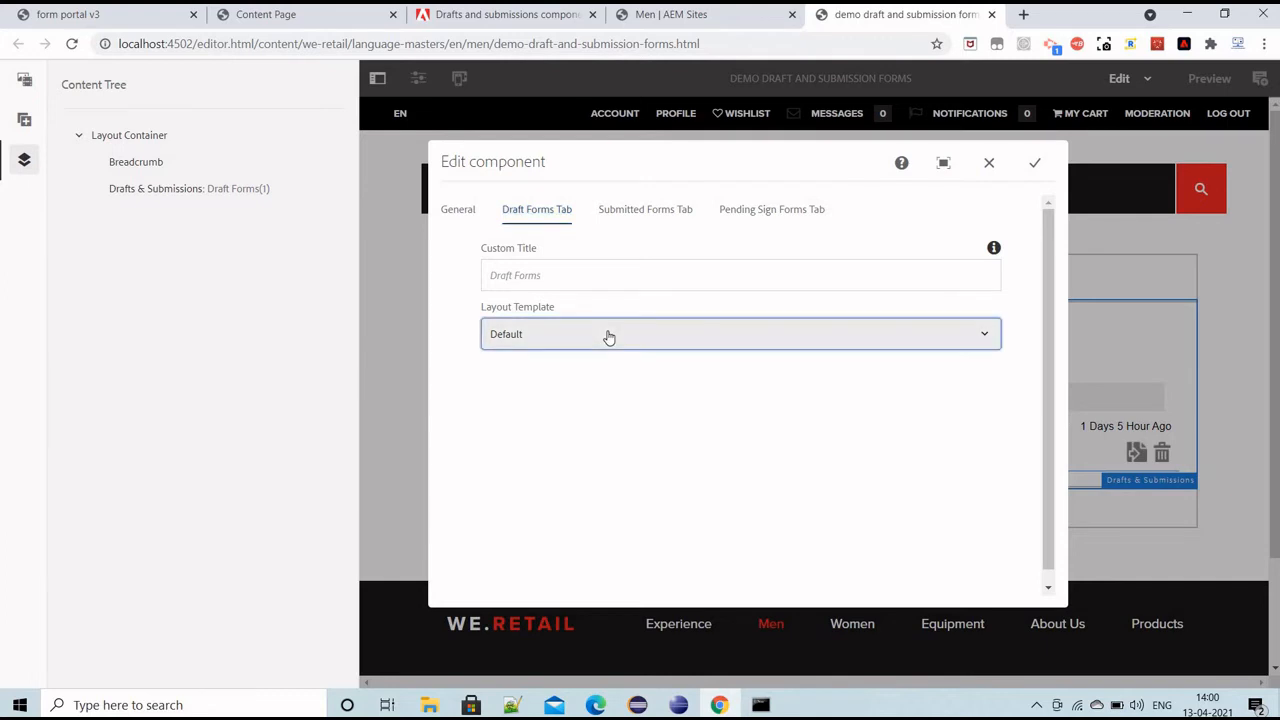
click(594, 272)
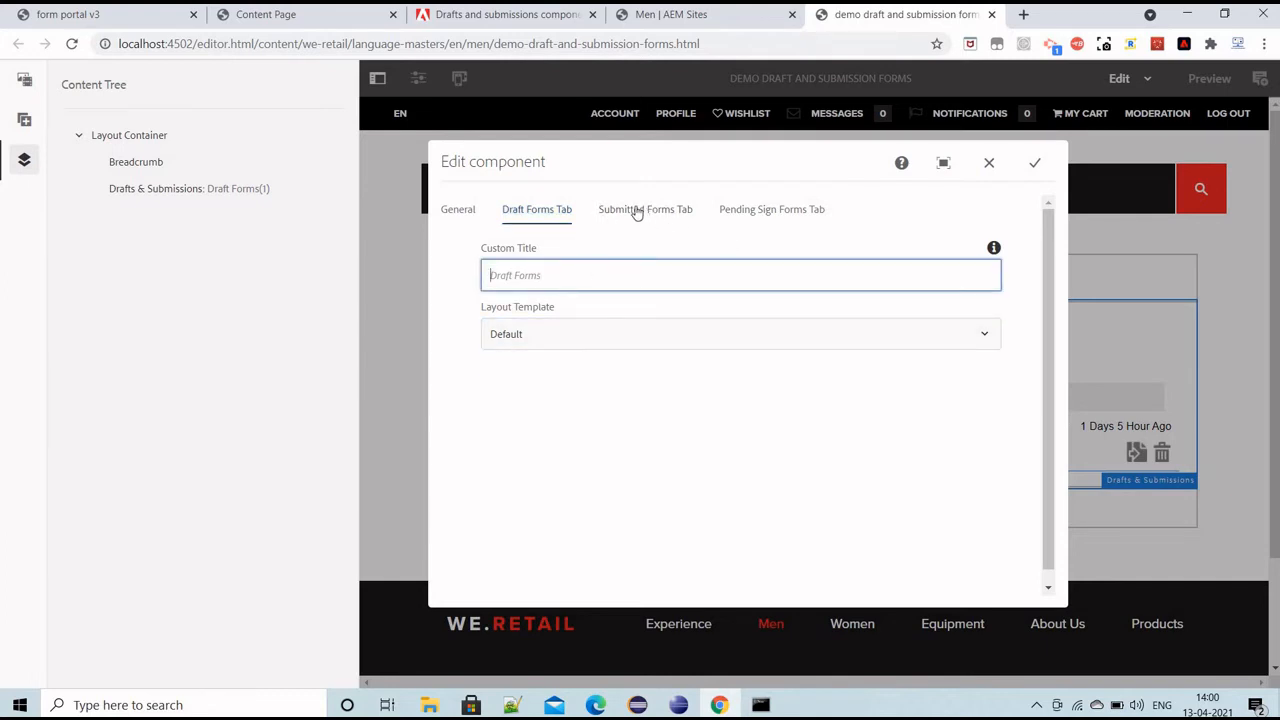
click(634, 211)
key(Left)
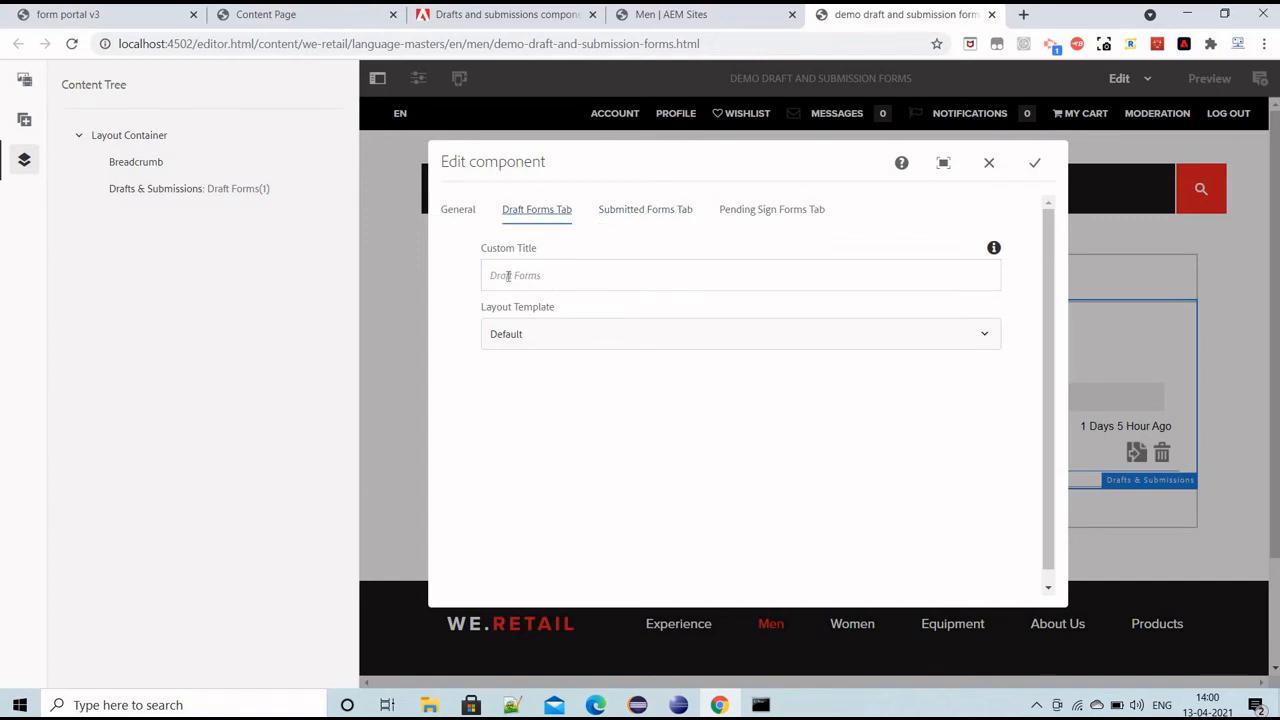
click(637, 212)
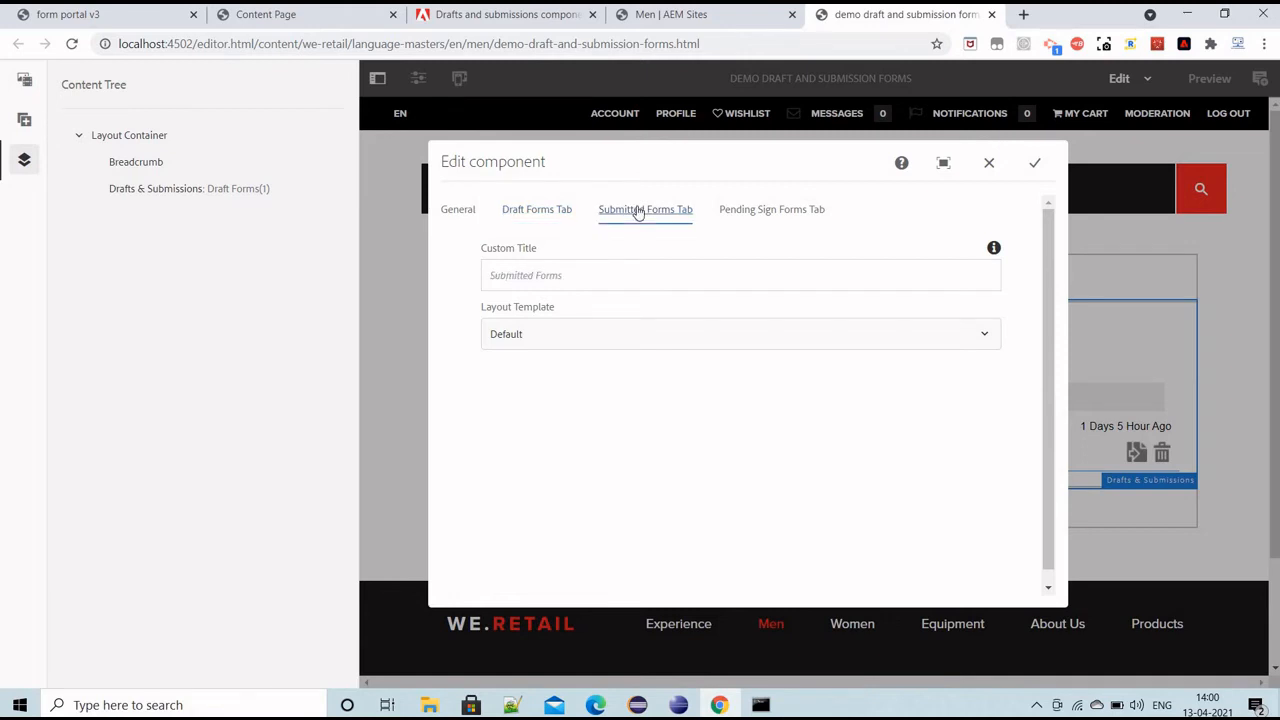
click(768, 212)
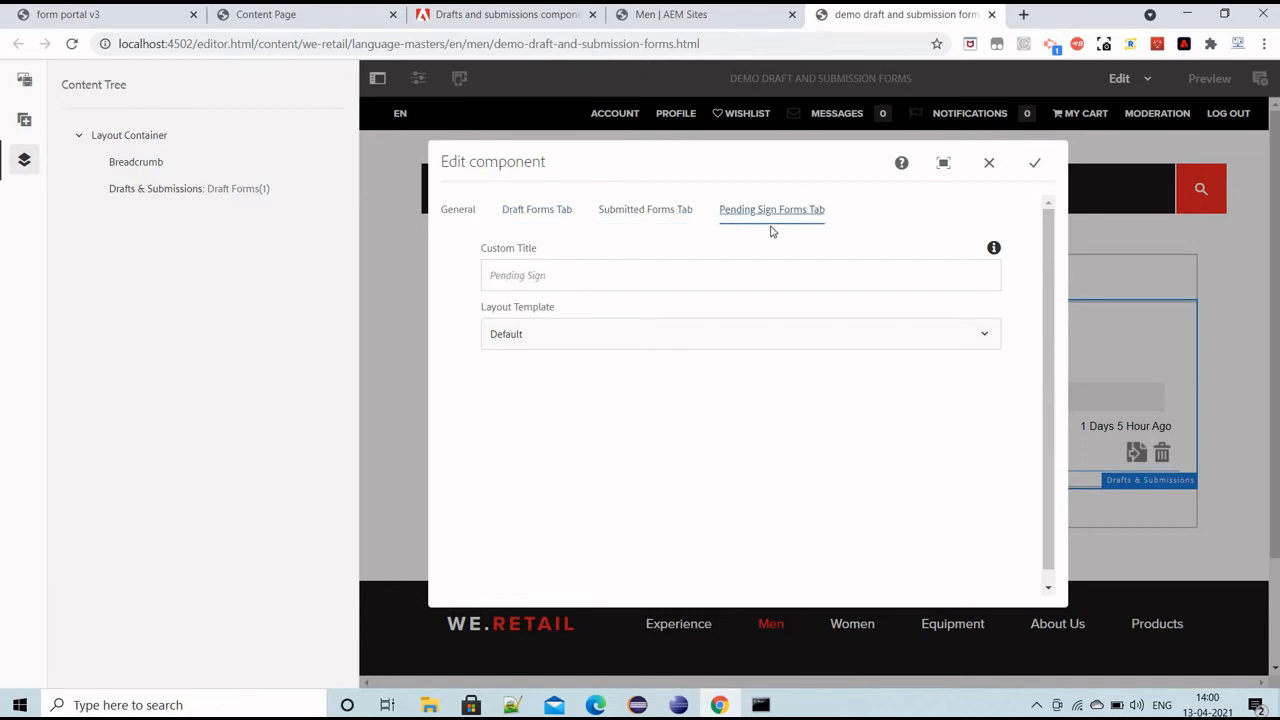
click(1033, 164)
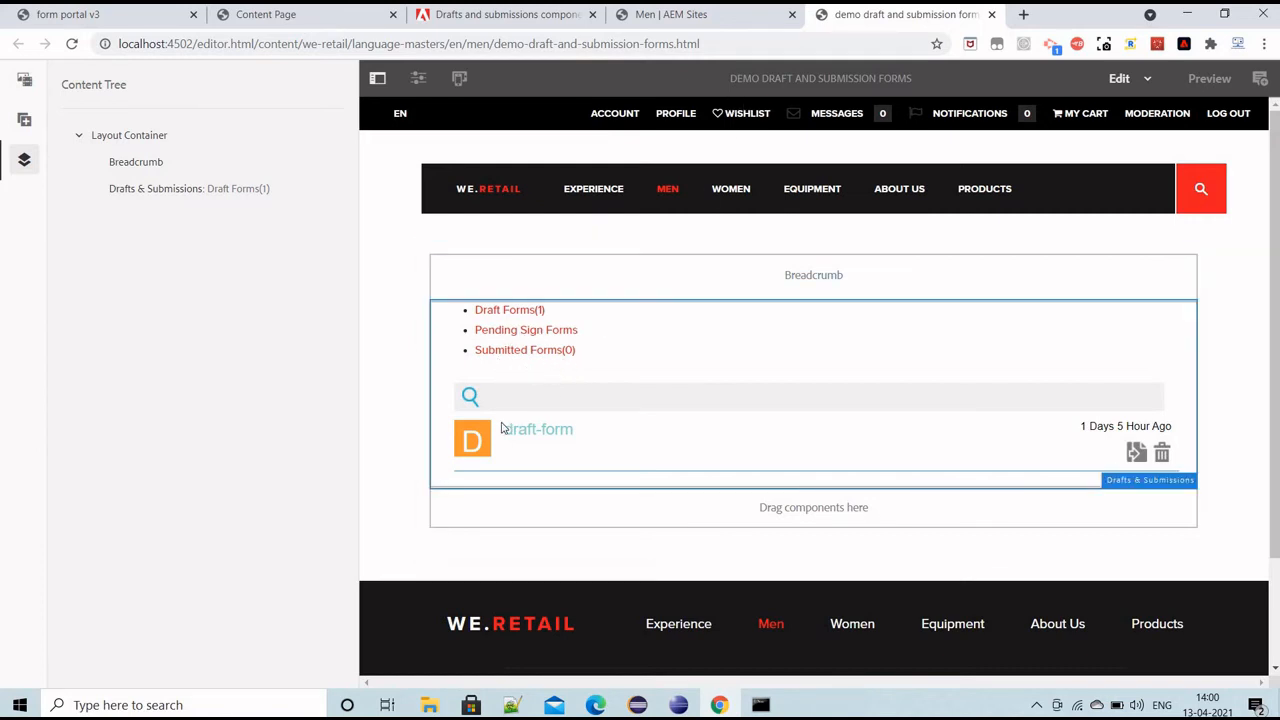
Step: Open the AEM start page in a new browser tab and go to Forms & Documents
click(1022, 14)
text(lo)
key(Return)
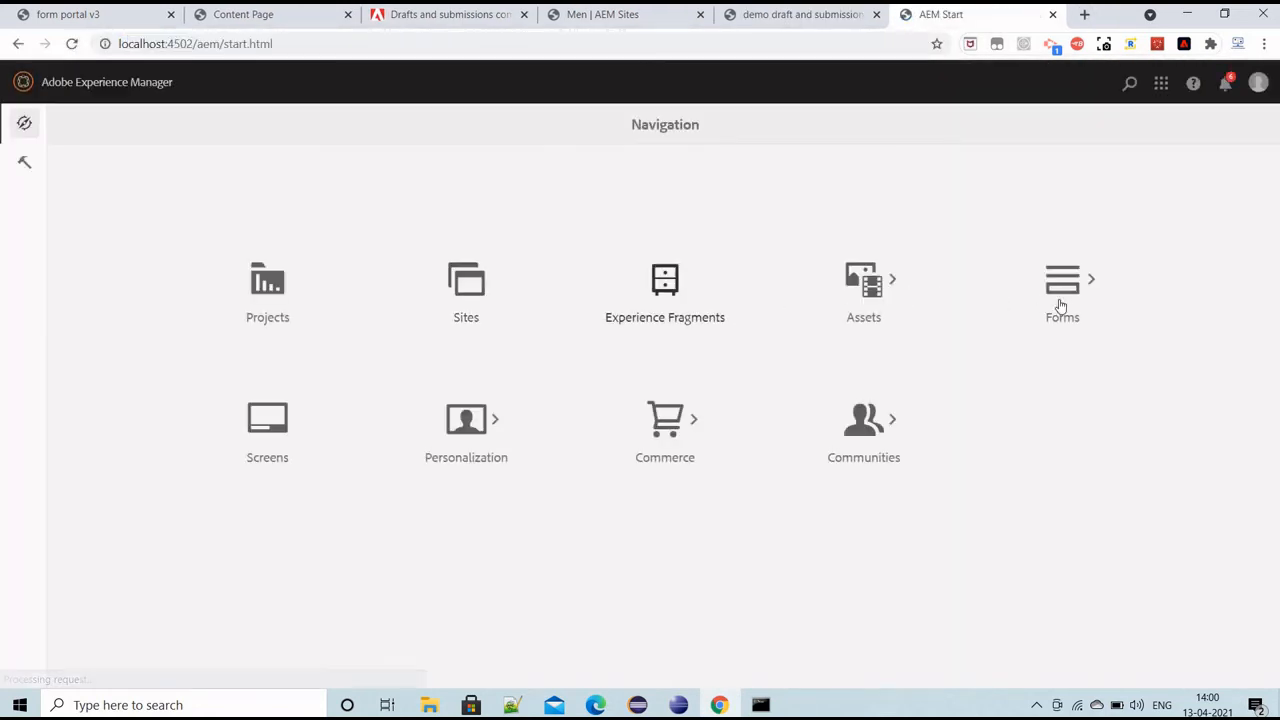
click(1060, 305)
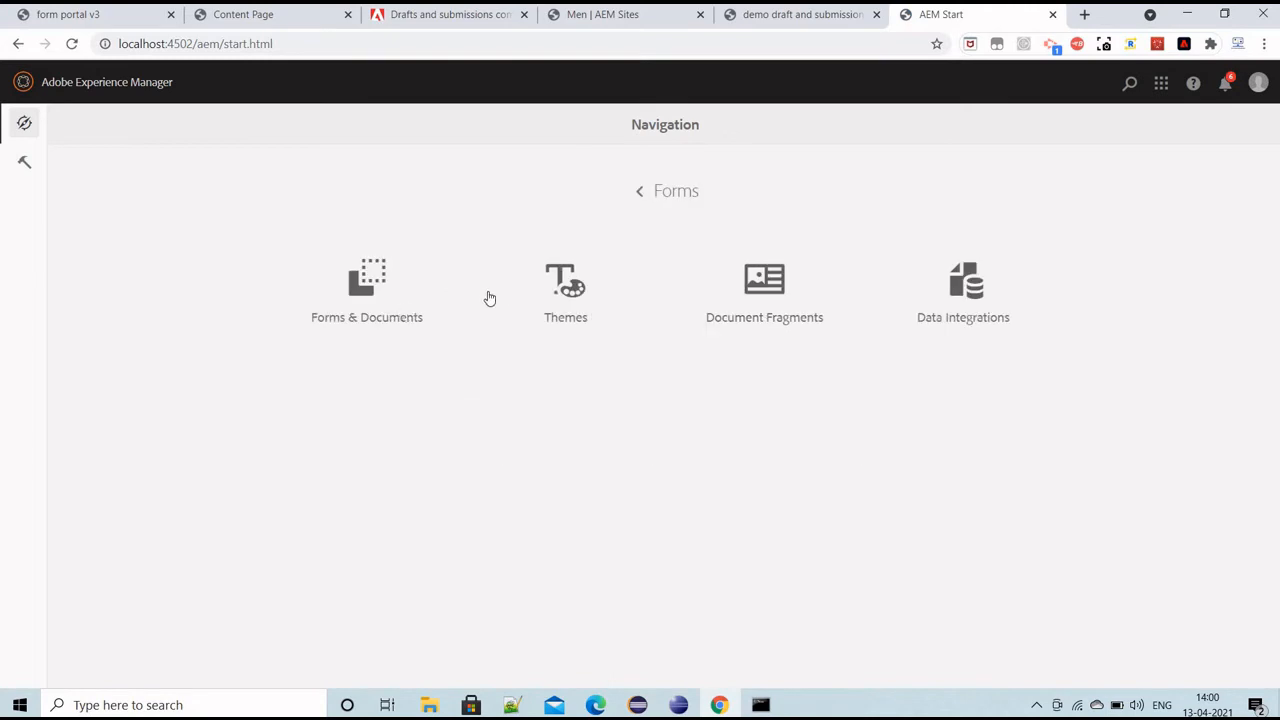
click(367, 318)
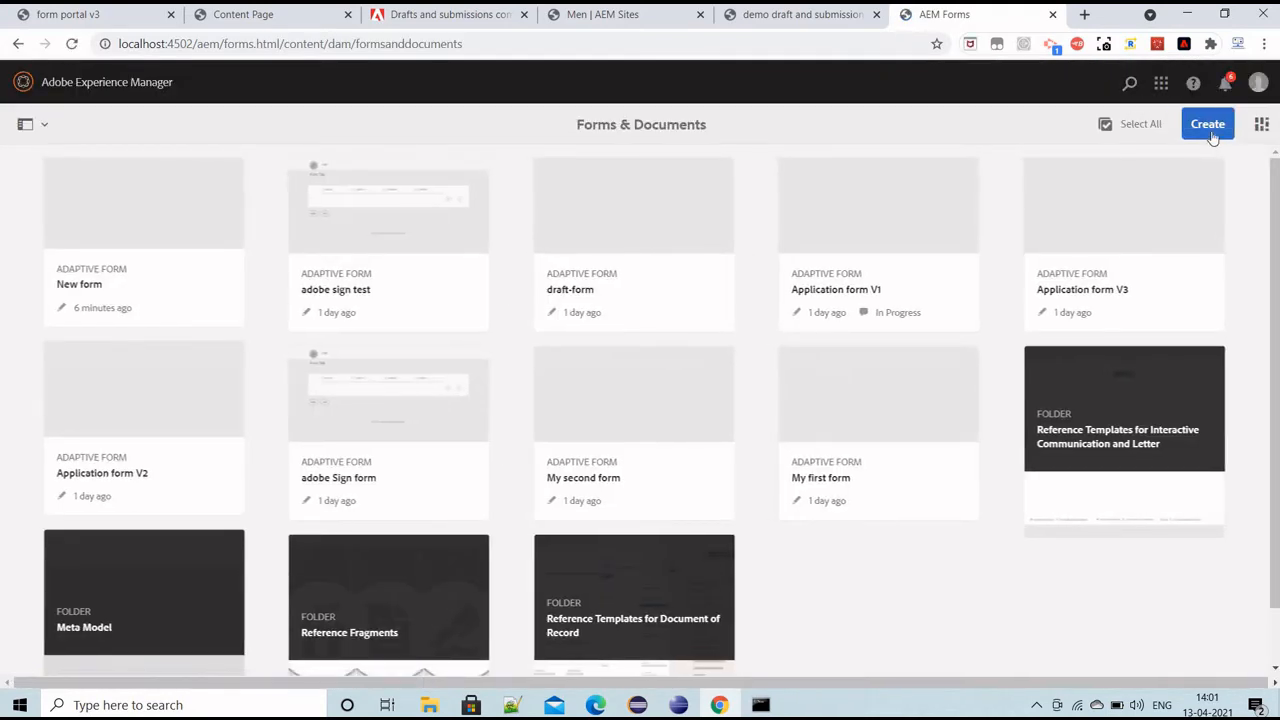
Step: Create an adaptive form titled "draft form demo" from the Blank template and open it for editing
click(1208, 124)
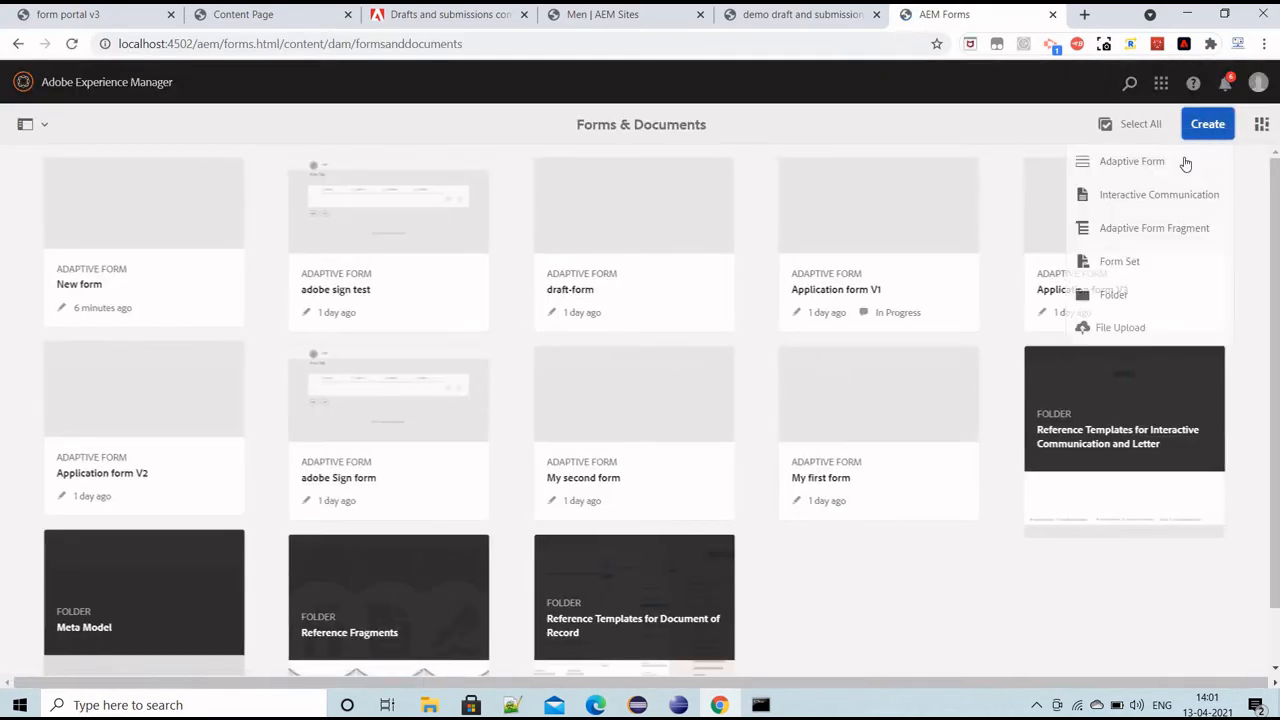
click(1150, 168)
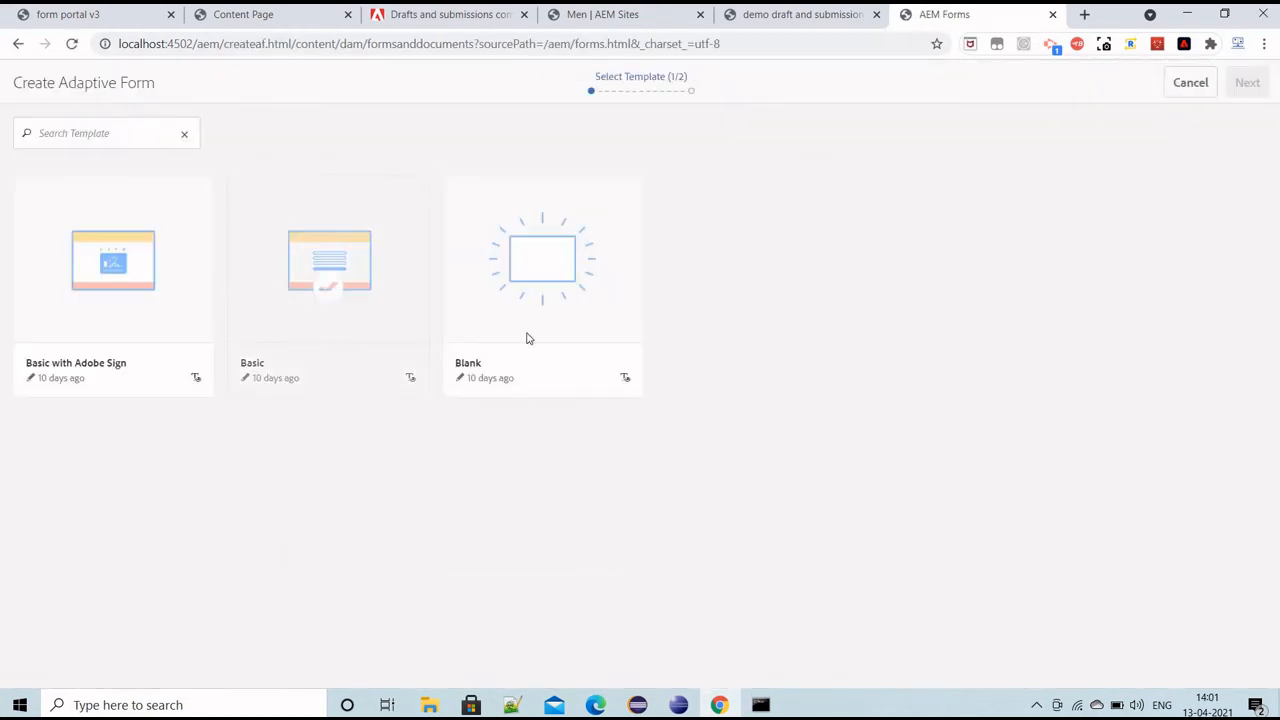
click(598, 291)
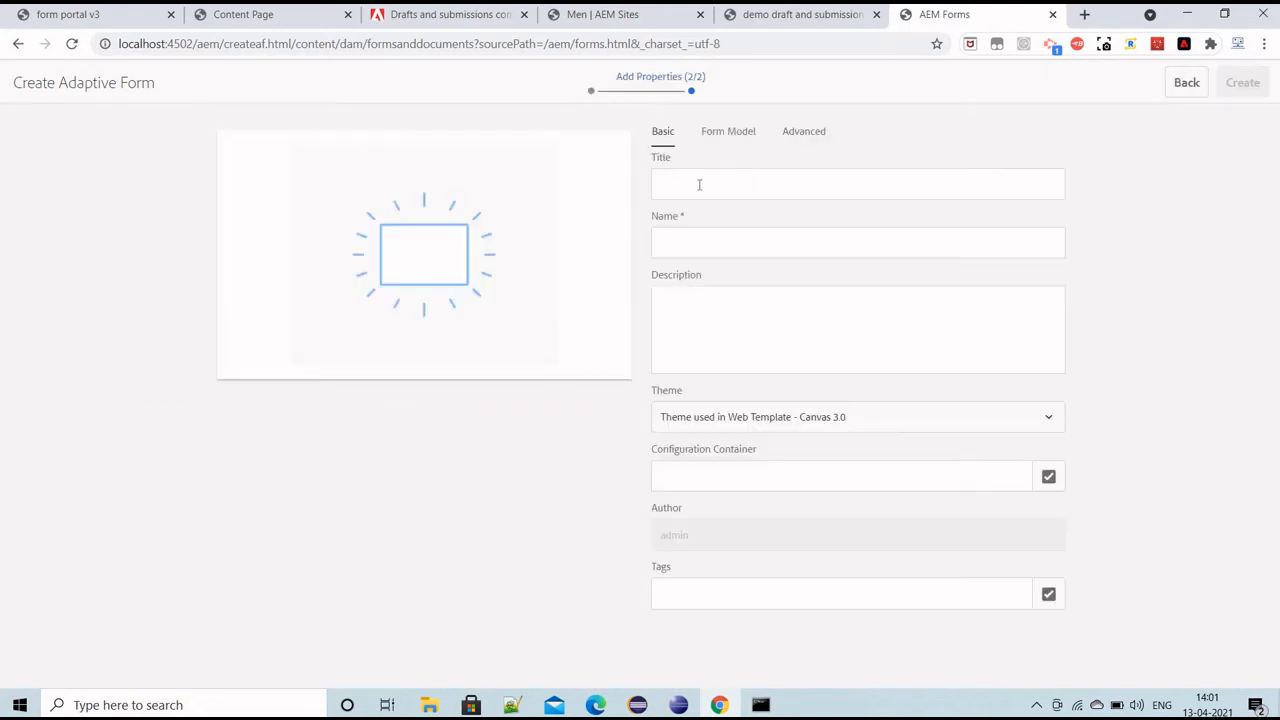
click(699, 184)
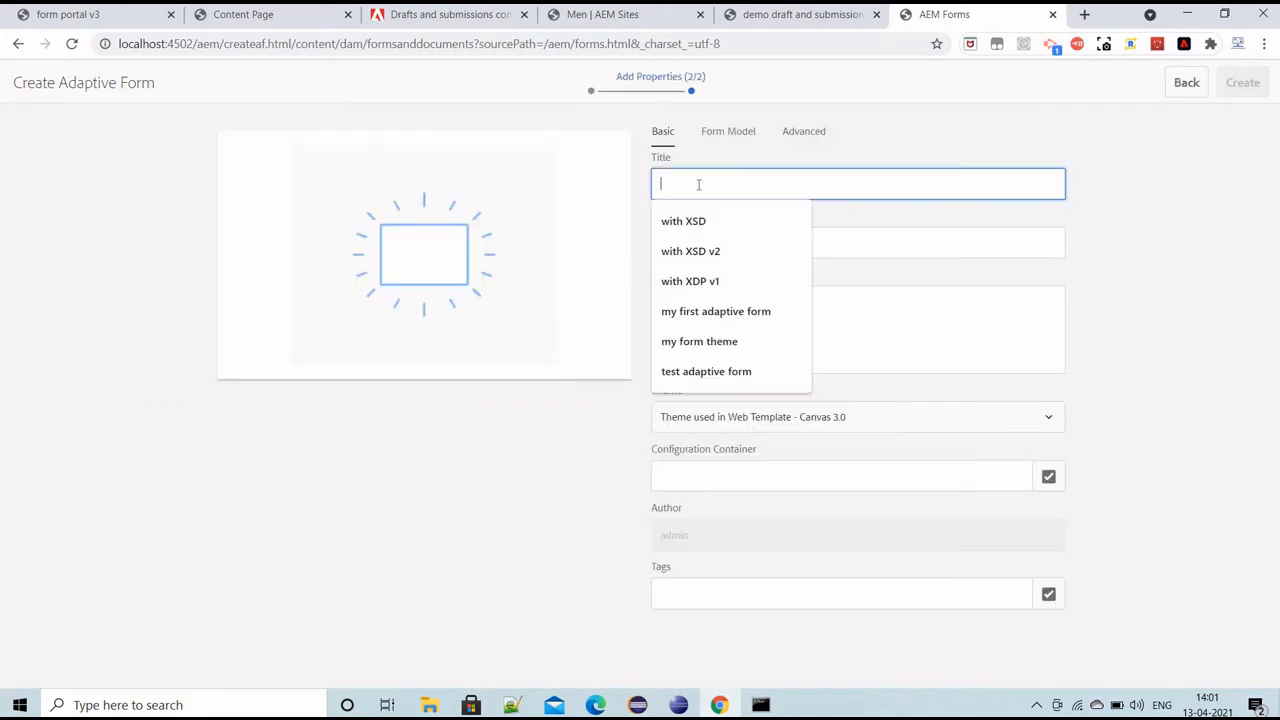
text(draft)
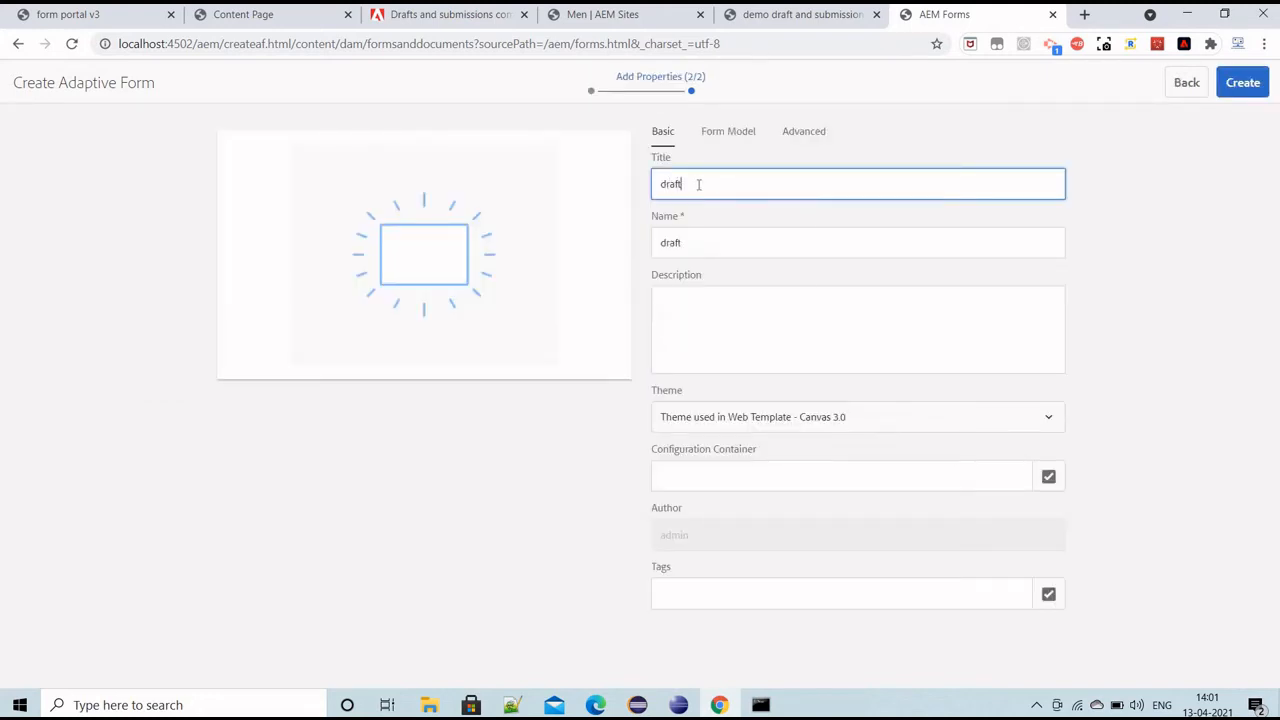
text( form demo)
click(1231, 89)
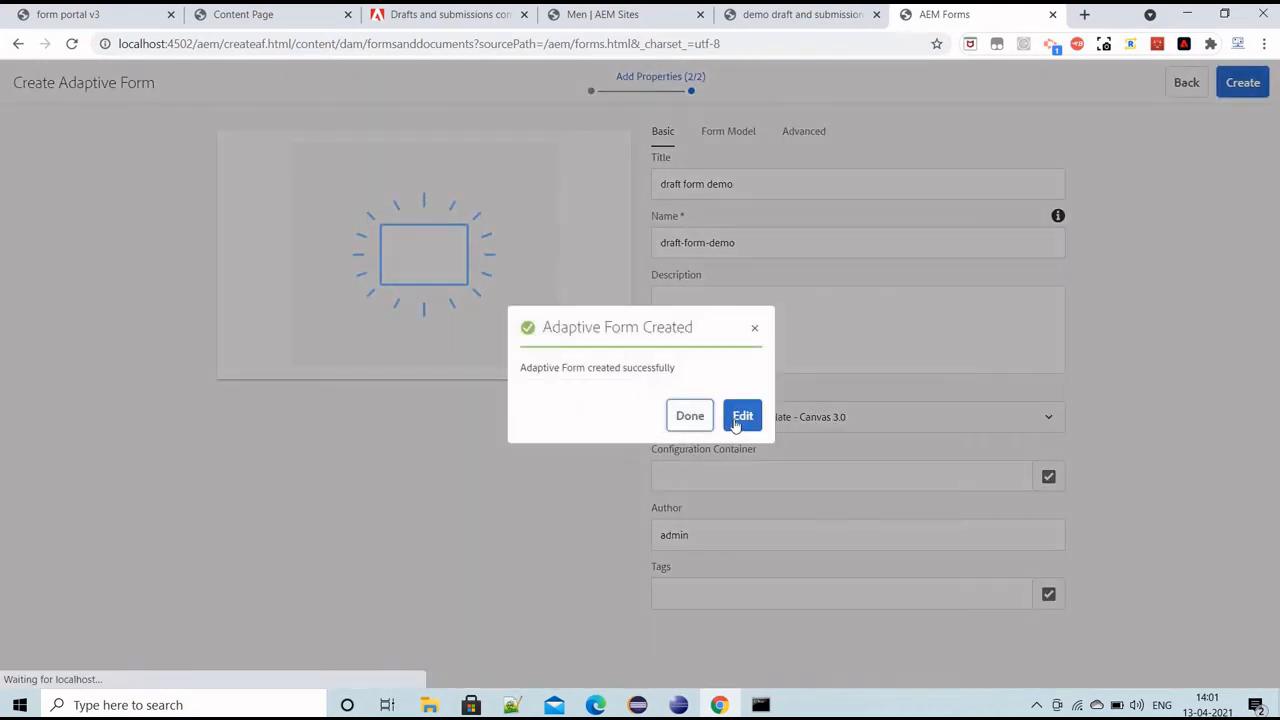
click(742, 414)
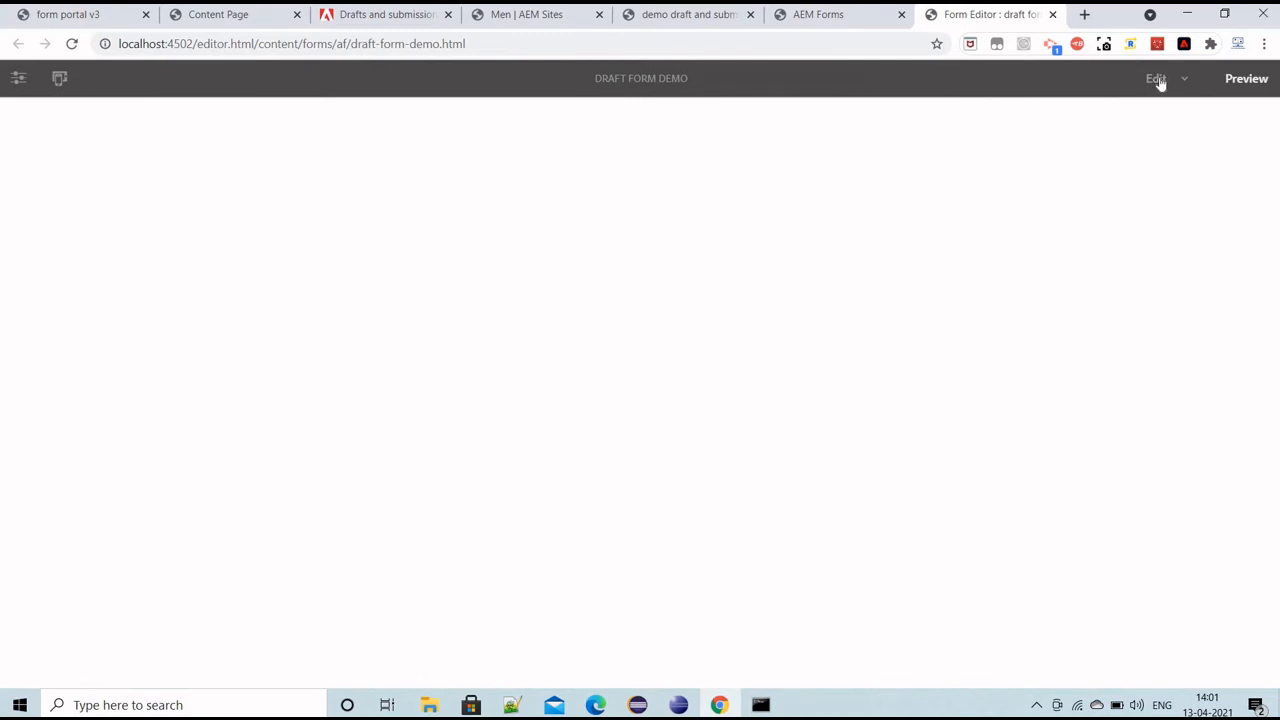
Step: Filter the form components by "text" and add a Text and a Text Box component to the root panel
click(1157, 79)
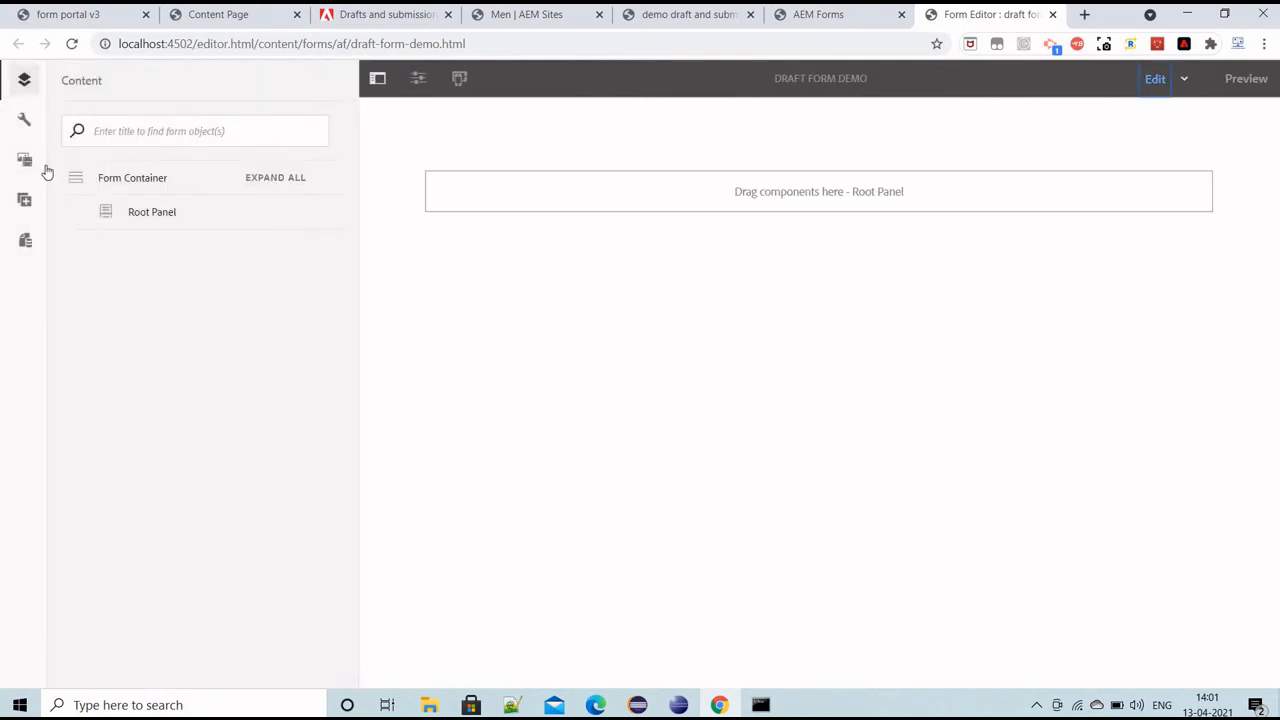
click(25, 201)
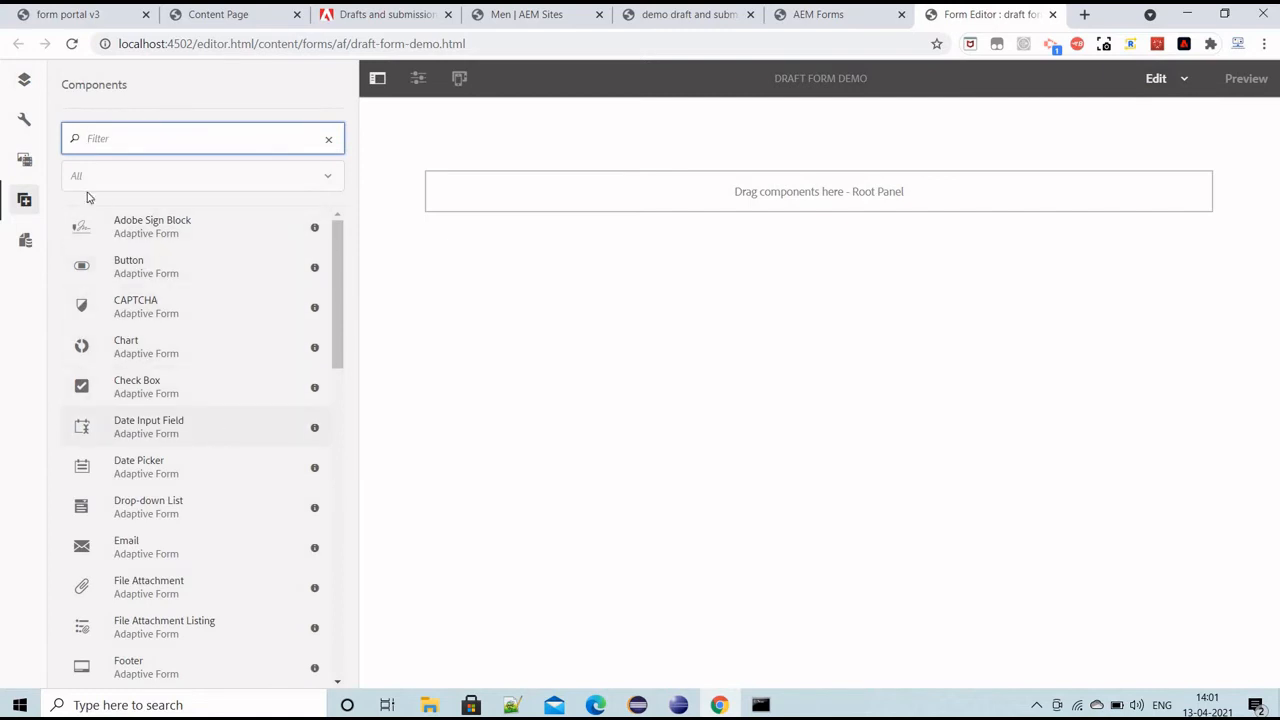
click(116, 144)
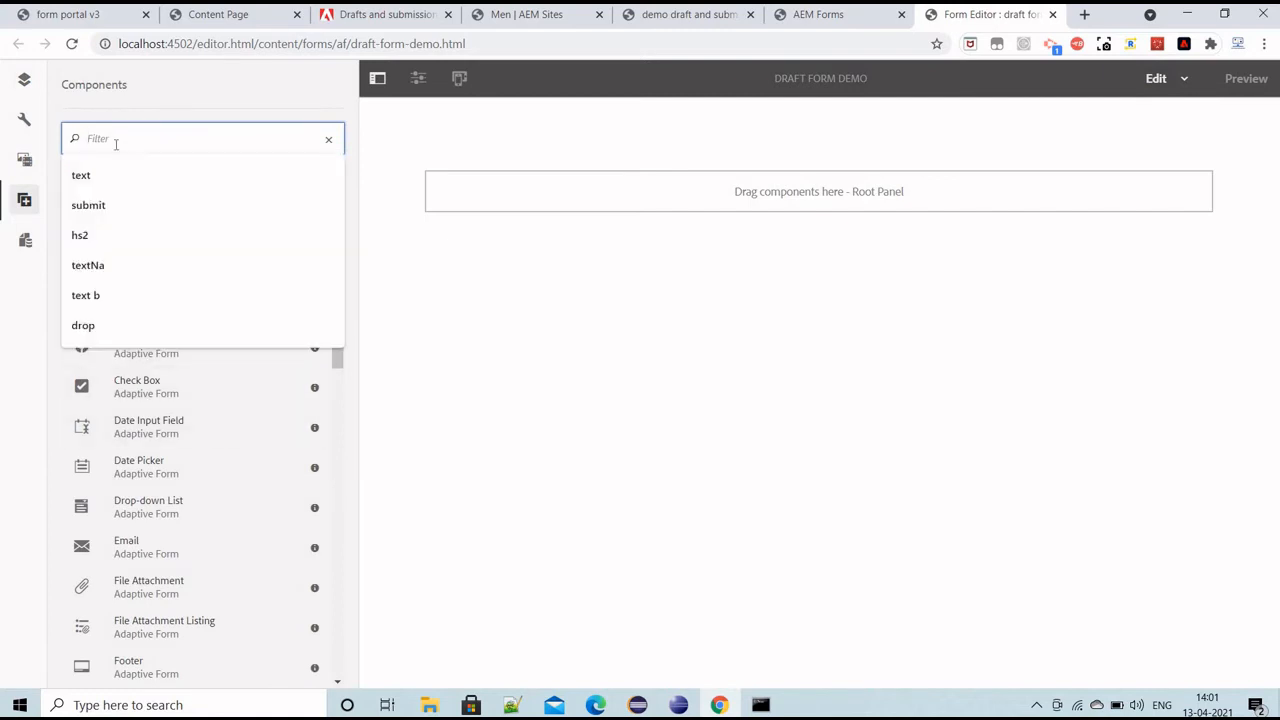
text(text b)
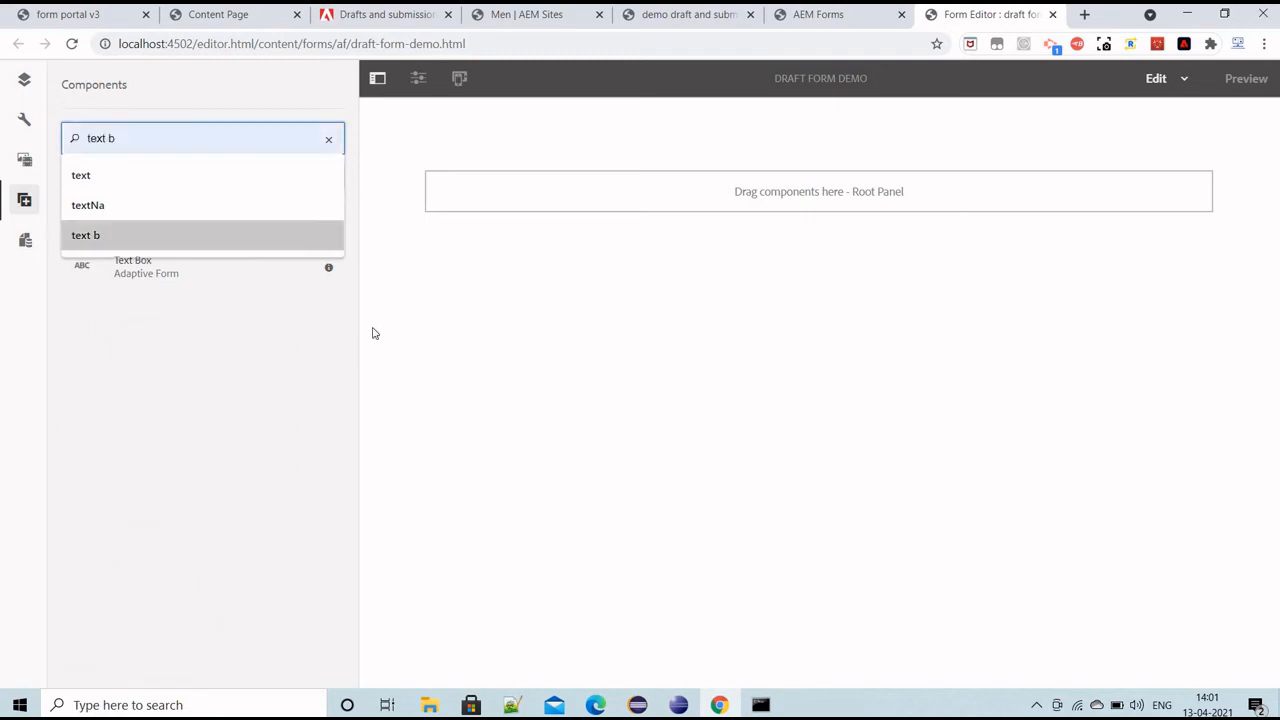
click(182, 297)
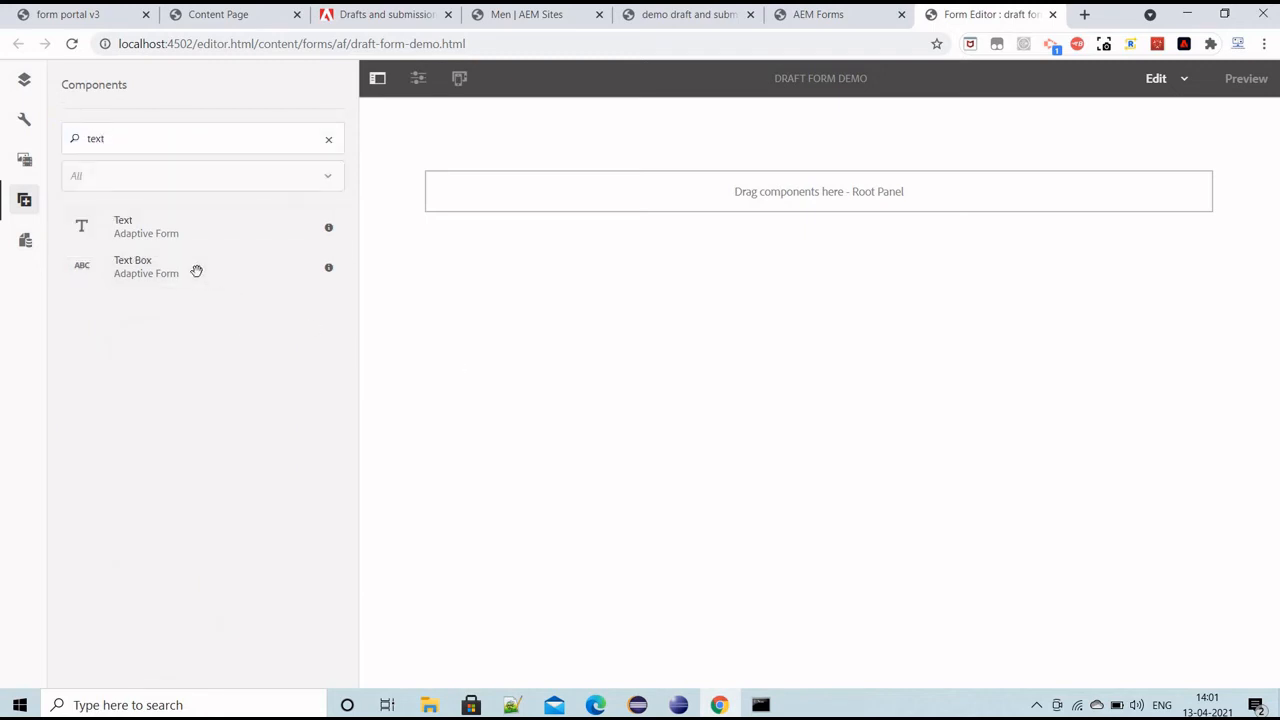
drag(197, 272, 526, 211)
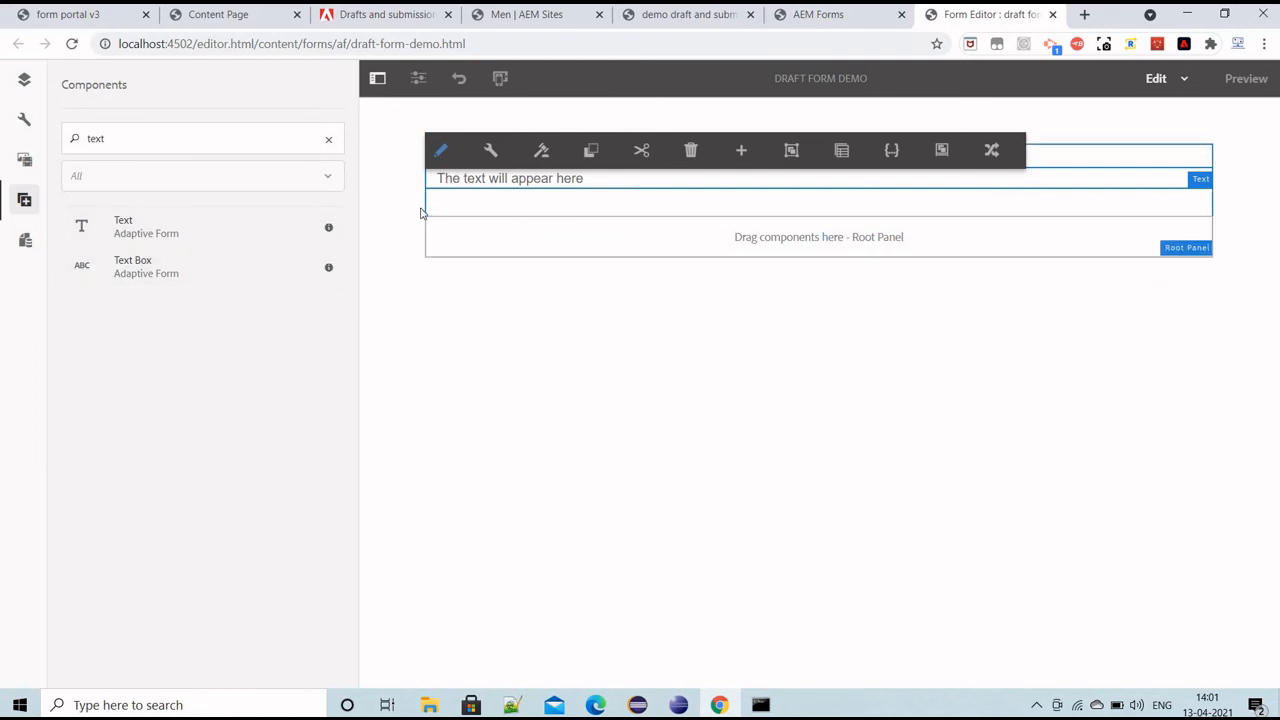
drag(228, 268, 506, 249)
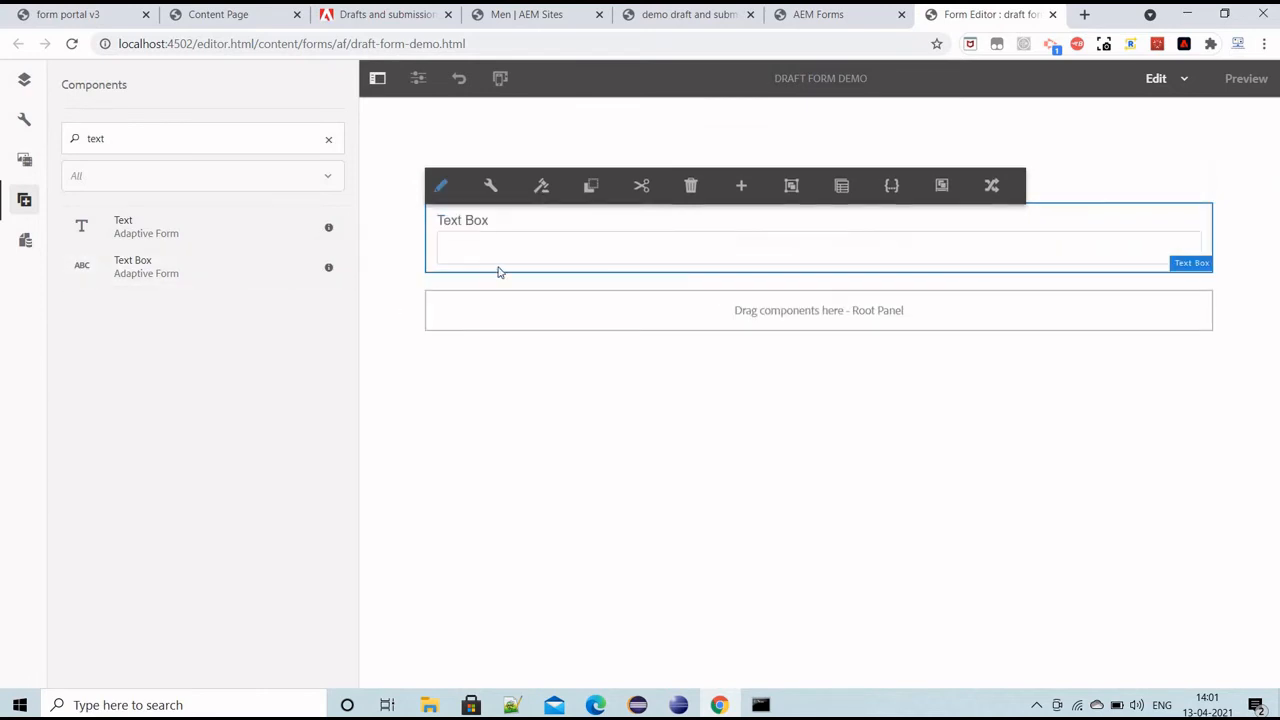
Step: Delete the Text component above the text box
click(514, 354)
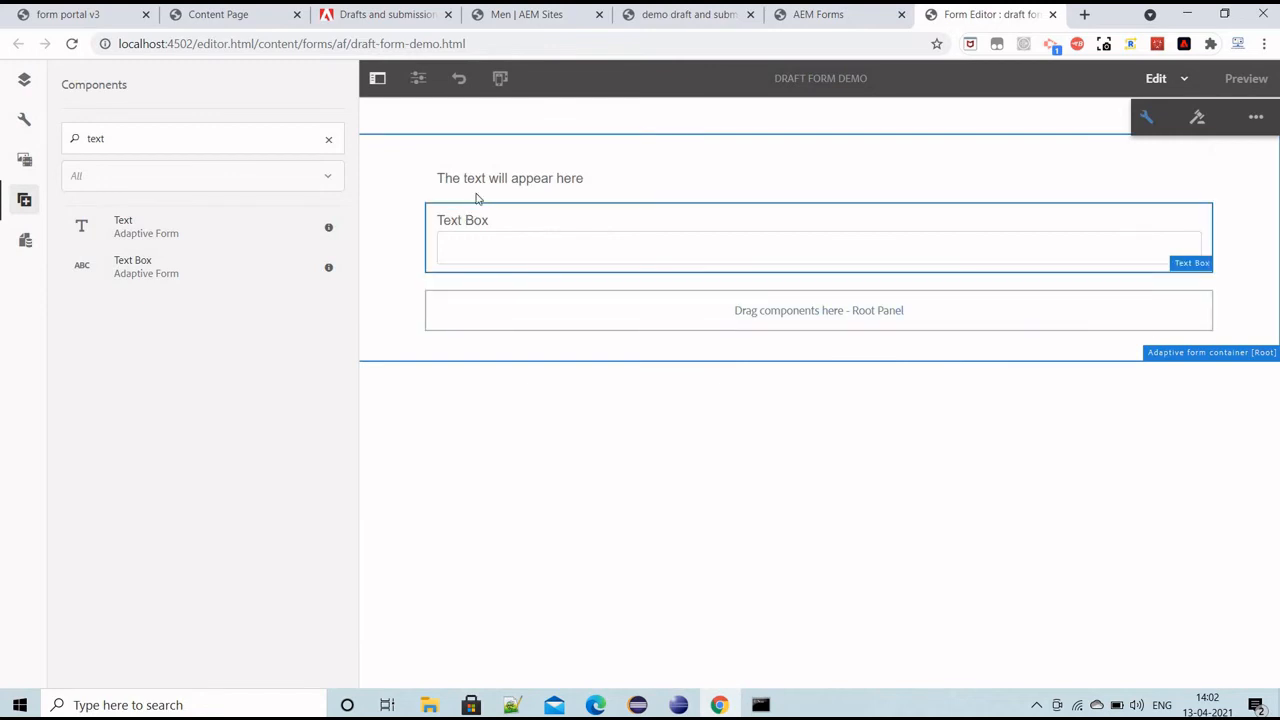
click(493, 181)
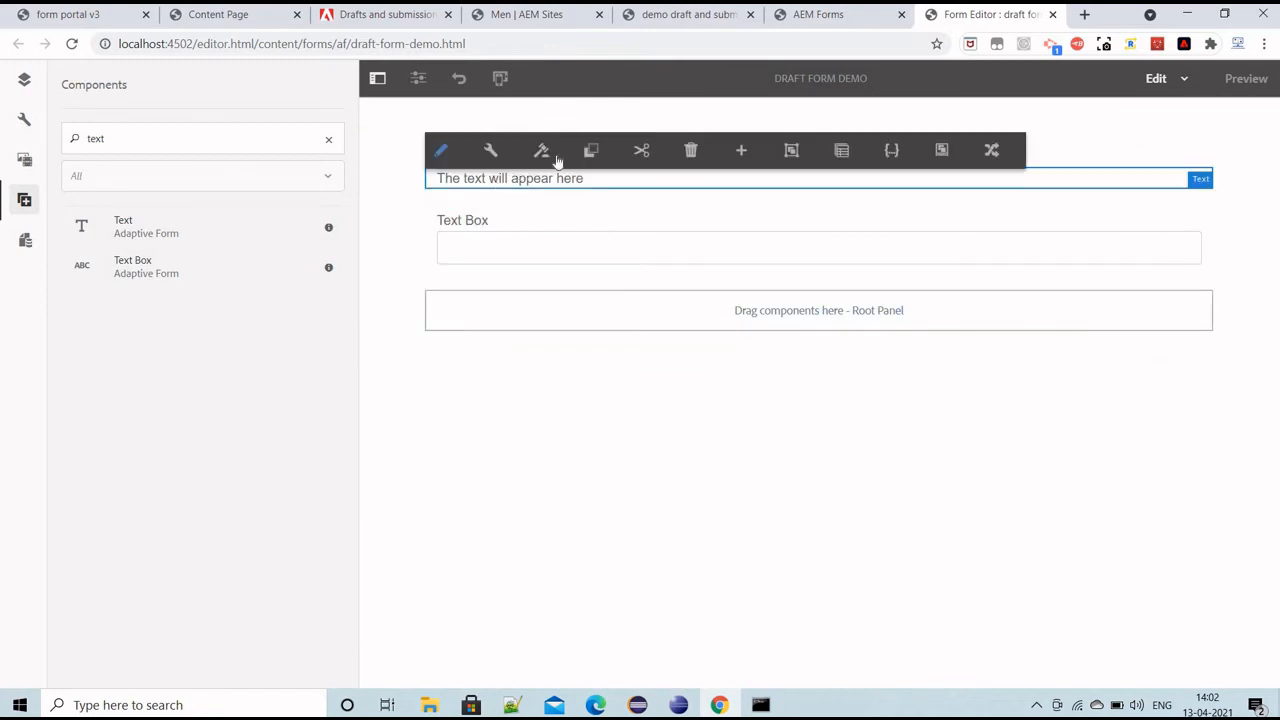
click(691, 150)
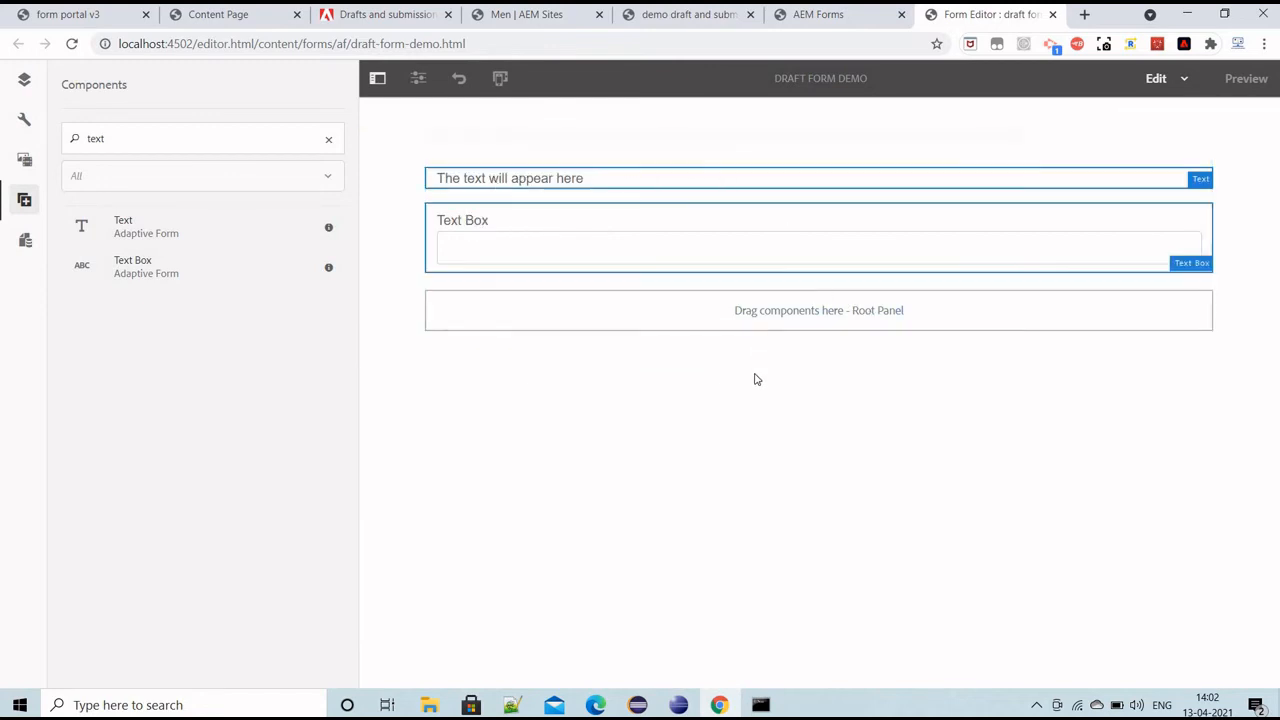
click(735, 417)
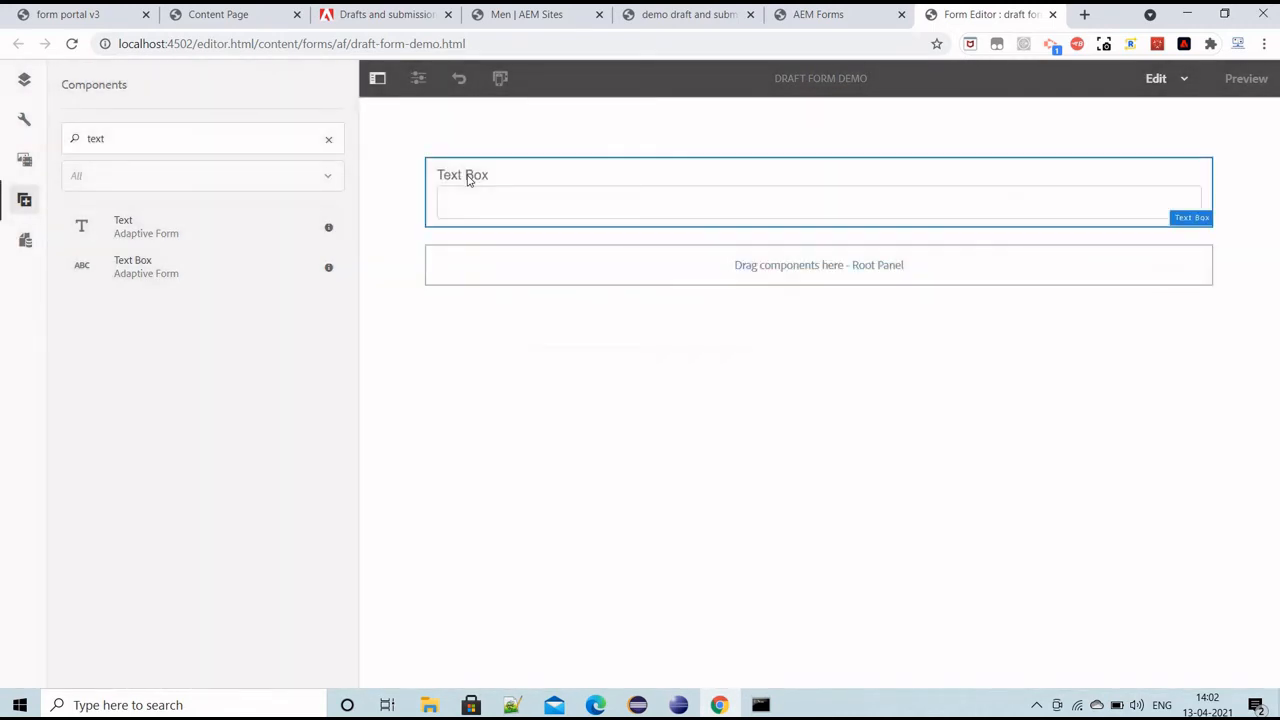
Step: Change the label of the text box in the root panel to "Name"
click(452, 162)
double_click(459, 174)
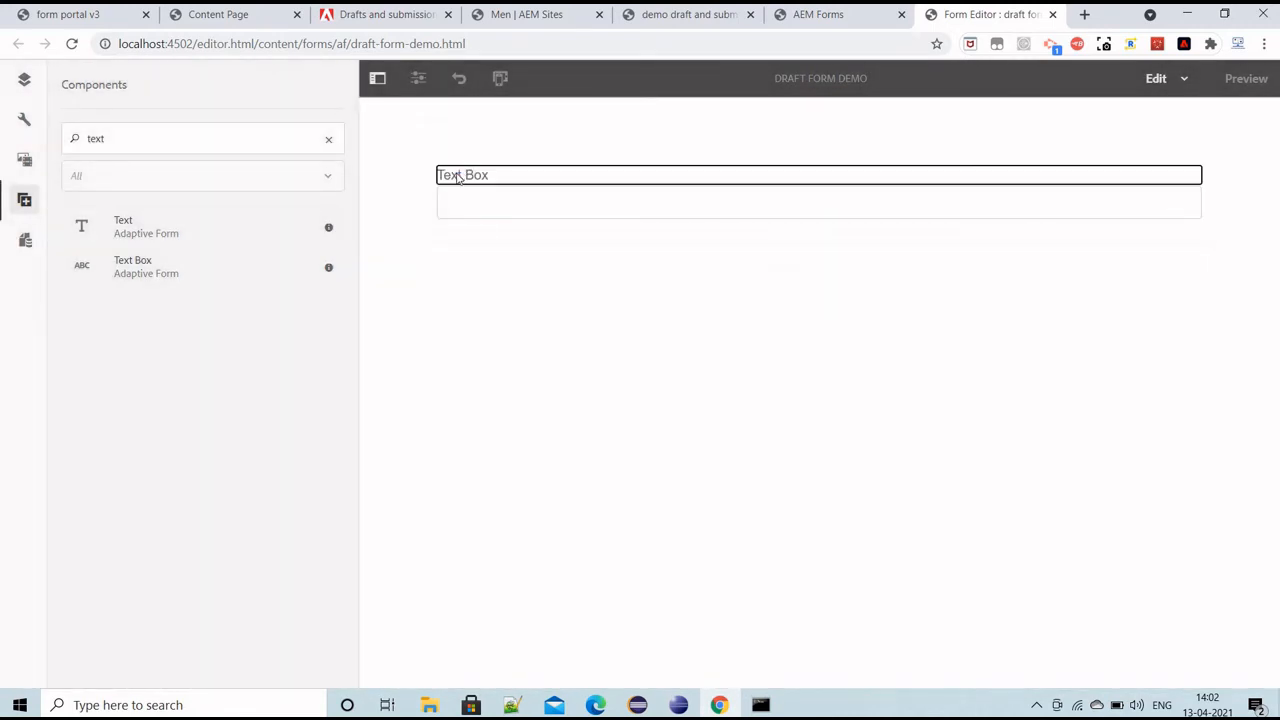
triple_click(458, 175)
text(Name)
key(Return)
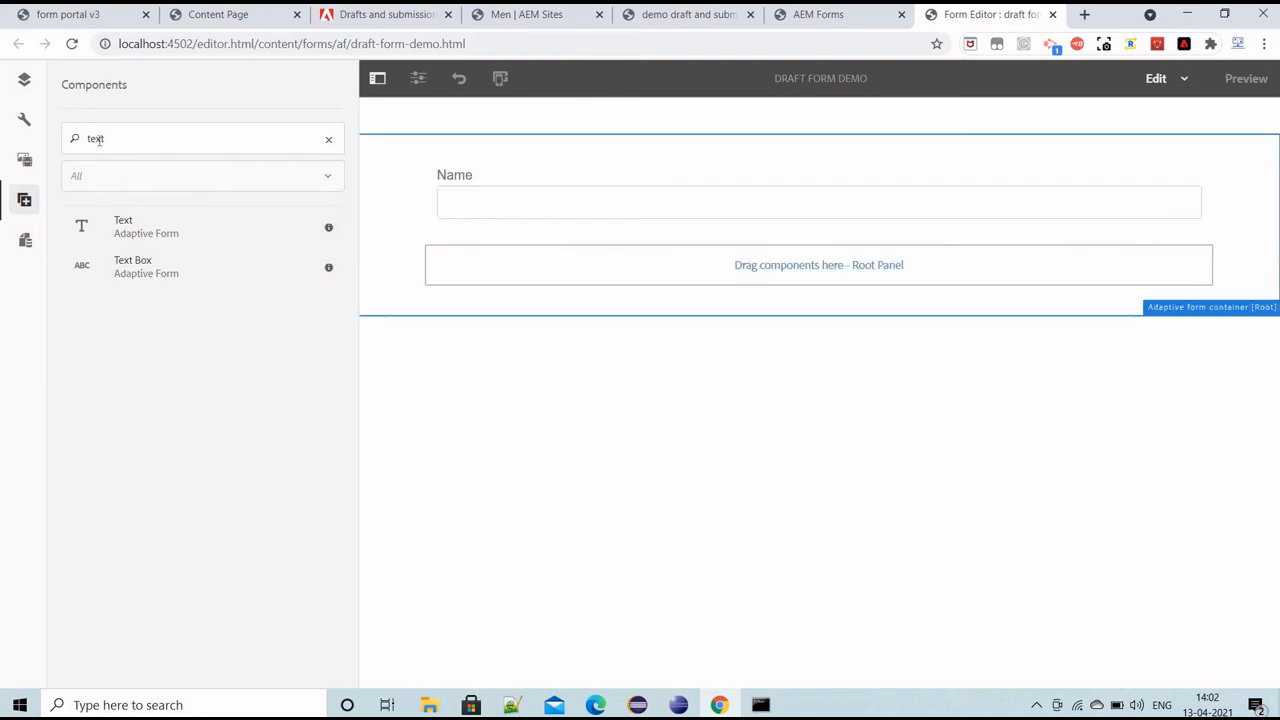
Step: Filter the form components by "save" and add a Save Button below the Name text box
double_click(98, 140)
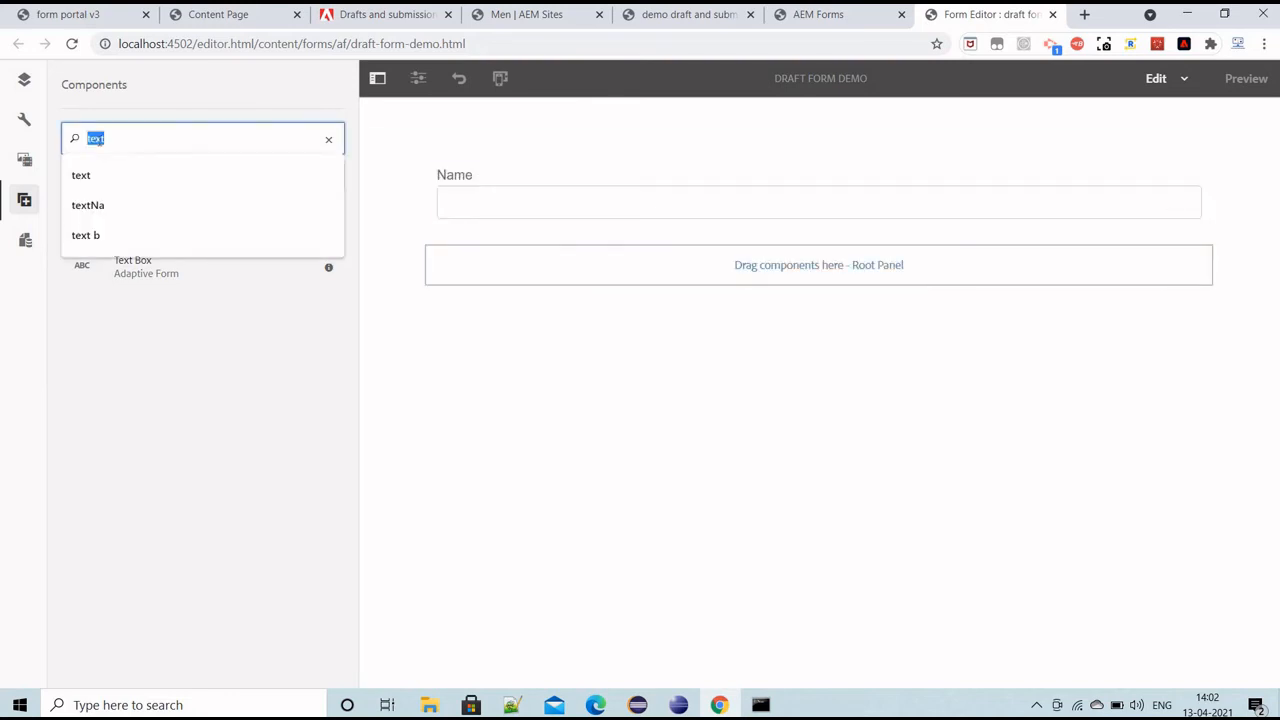
text(save)
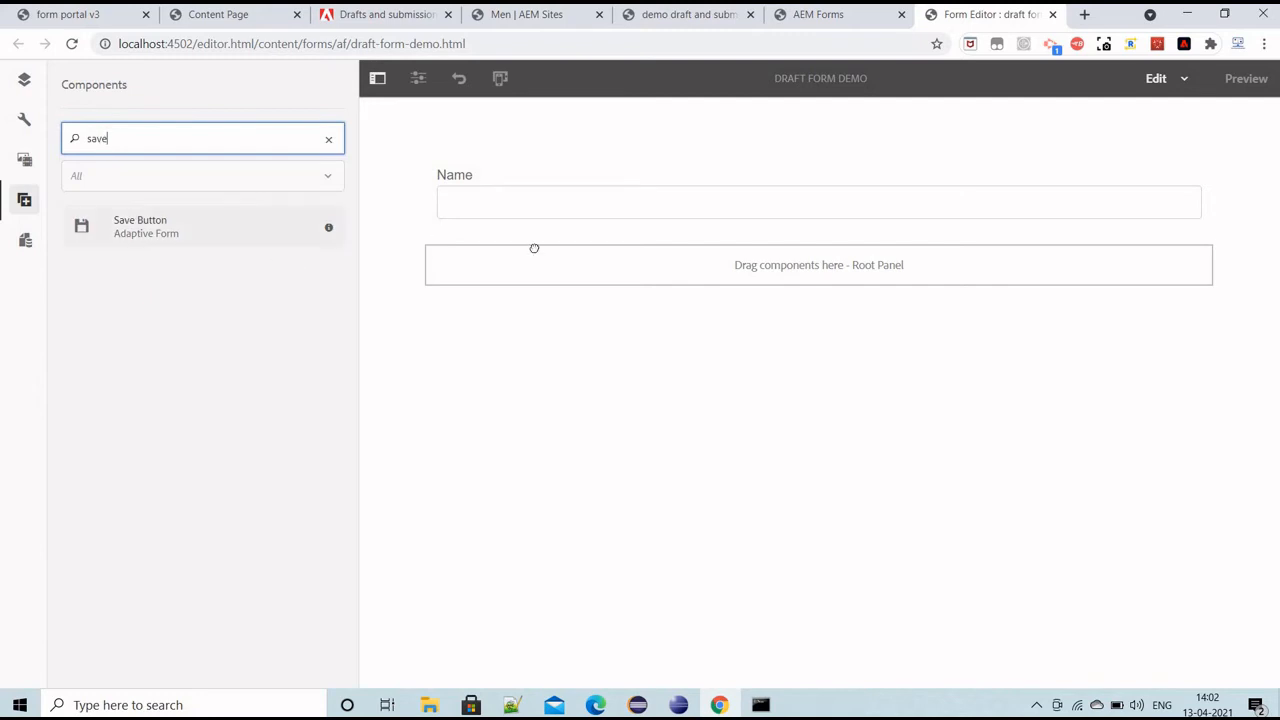
drag(607, 262, 540, 280)
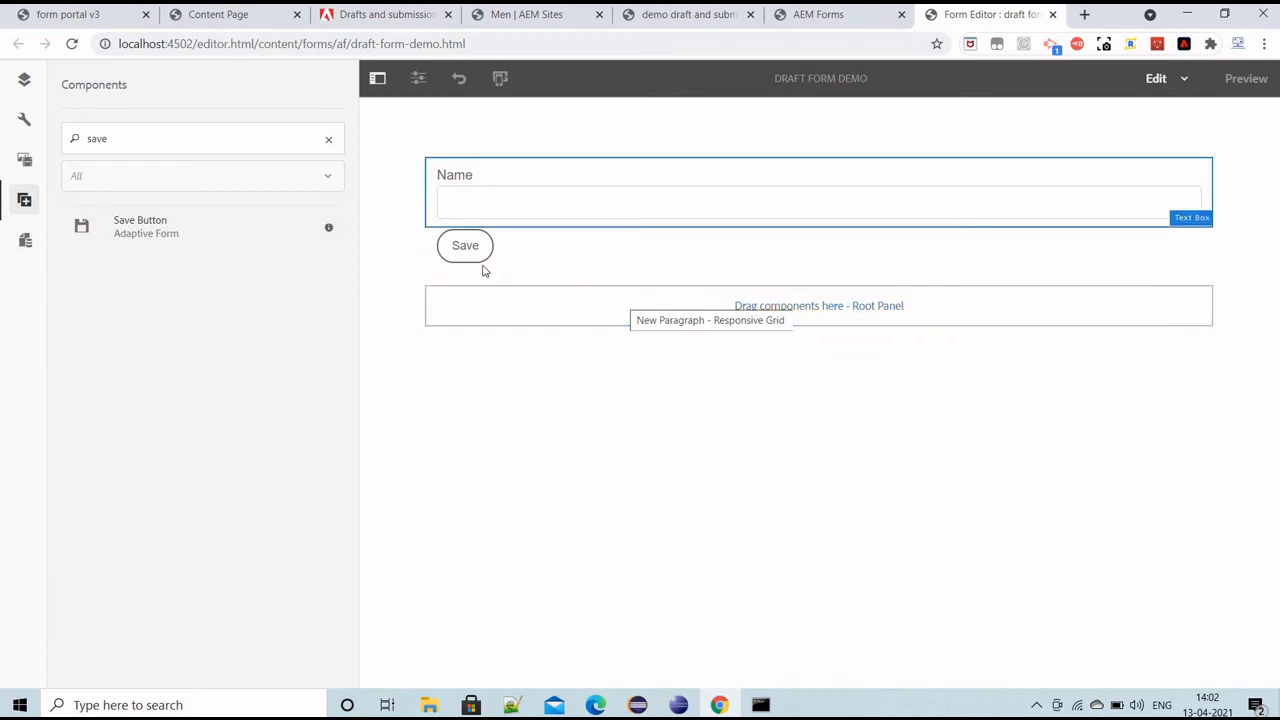
Step: Preview the draft form demo, fill in Name with "Test" and save the form as a draft
click(1247, 80)
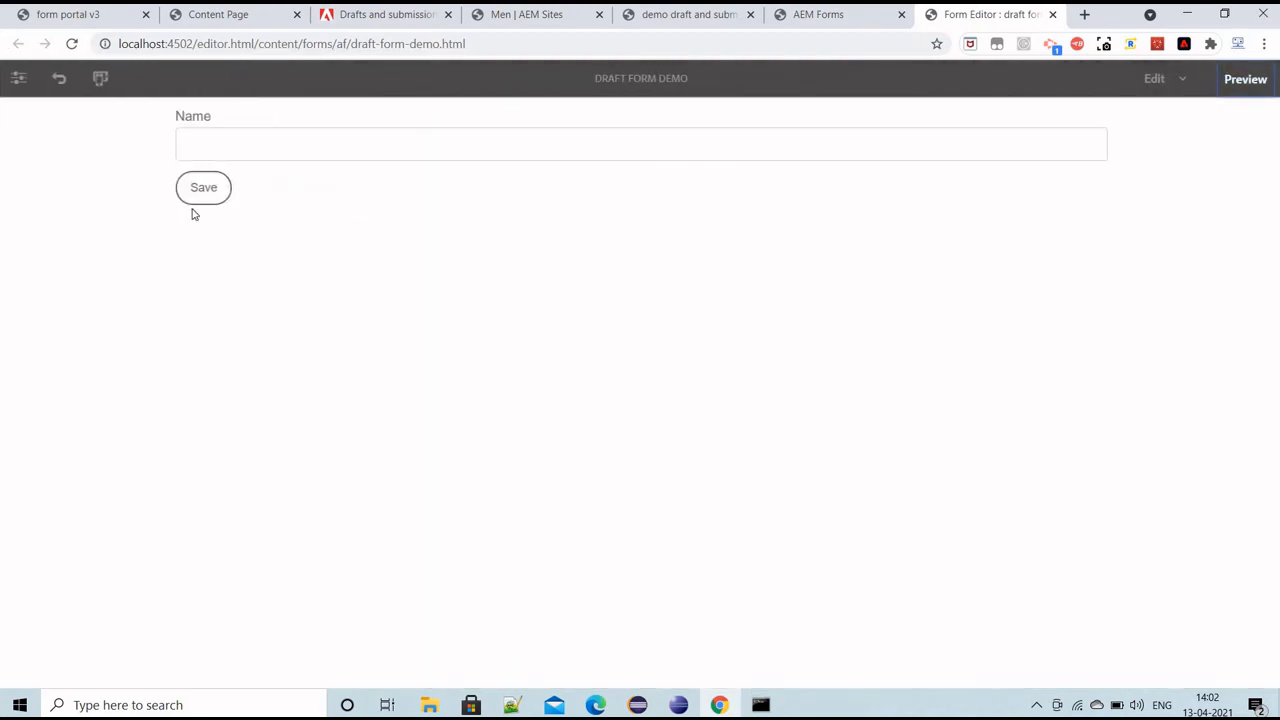
click(241, 149)
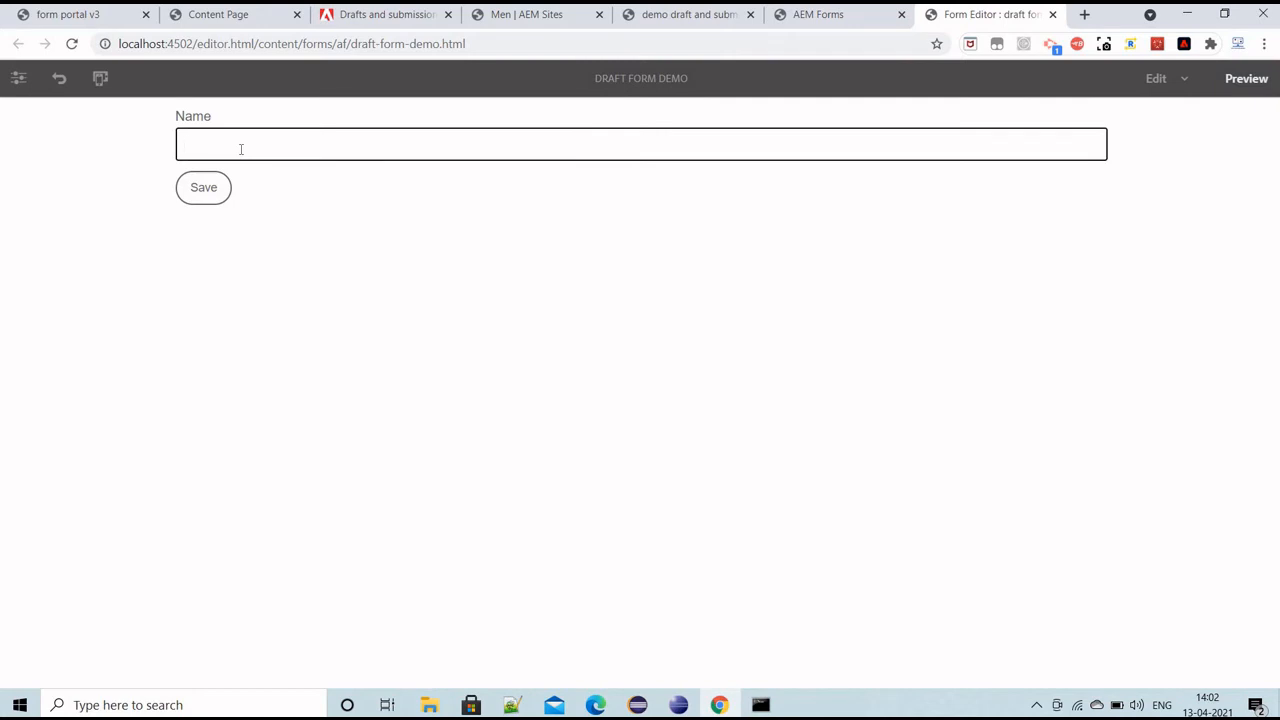
click(204, 190)
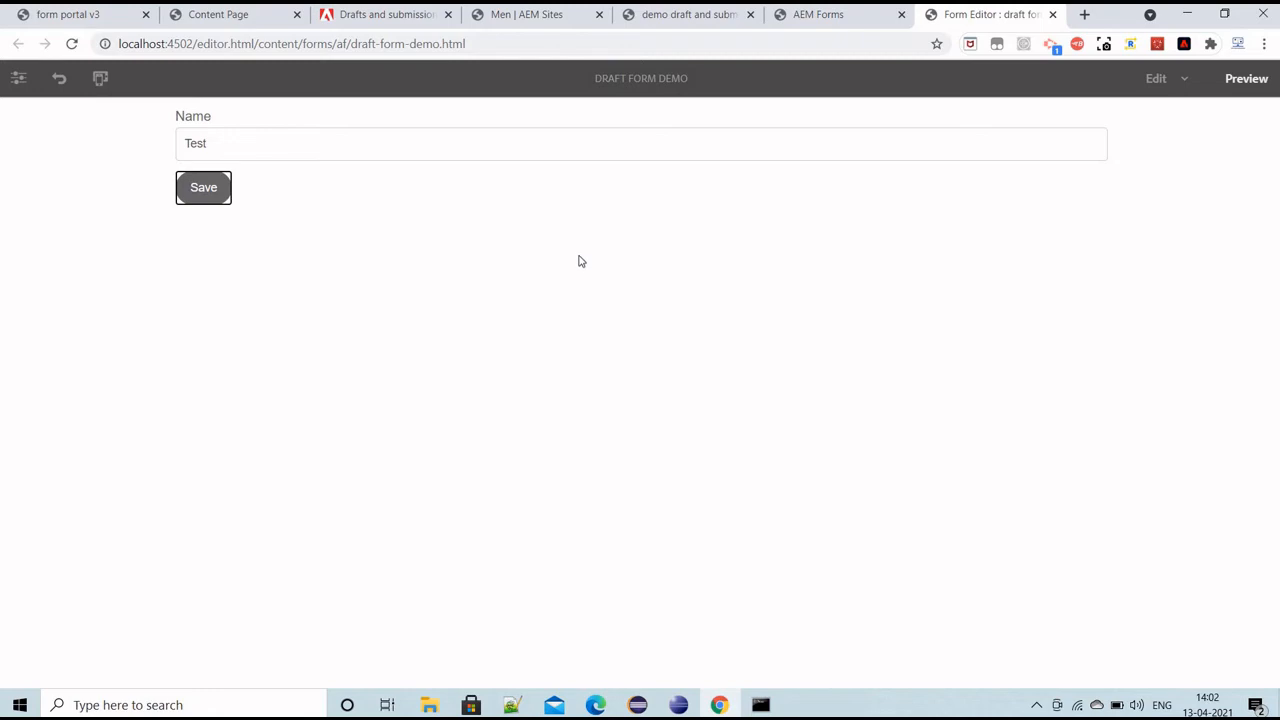
Step: Switch to the demo draft and submission forms page and reload it to check the draft forms list
click(836, 16)
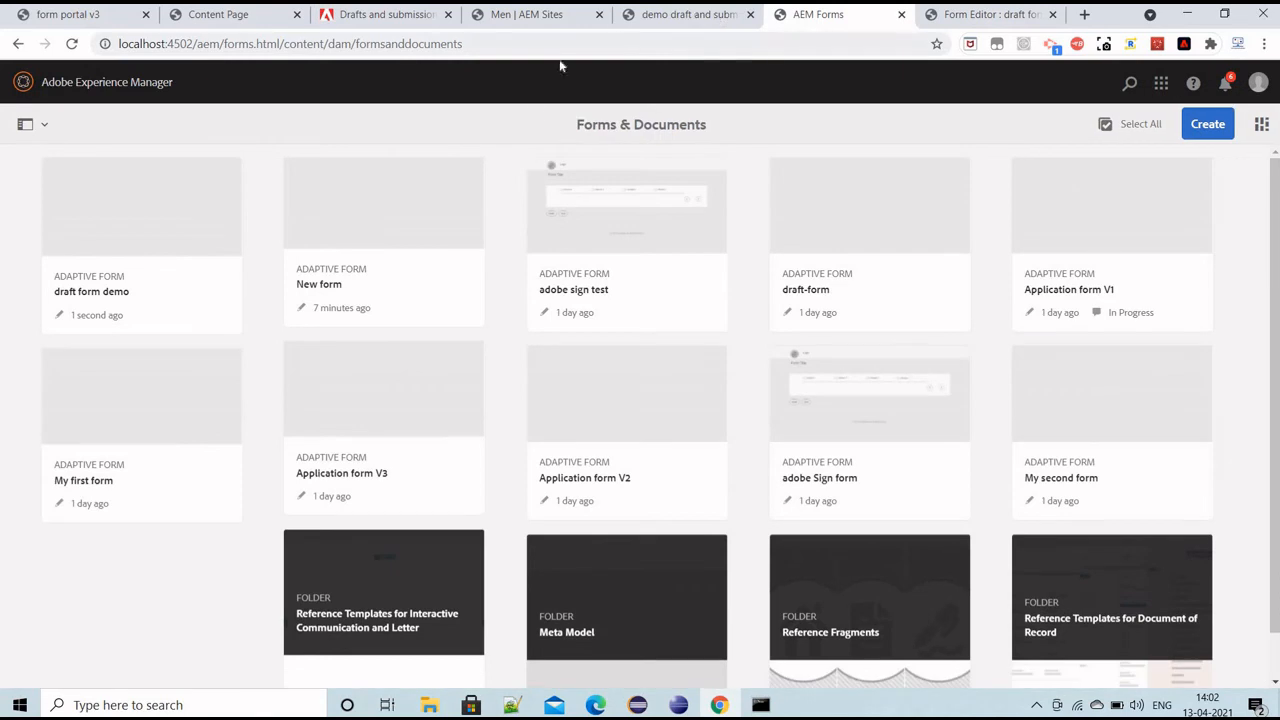
click(668, 16)
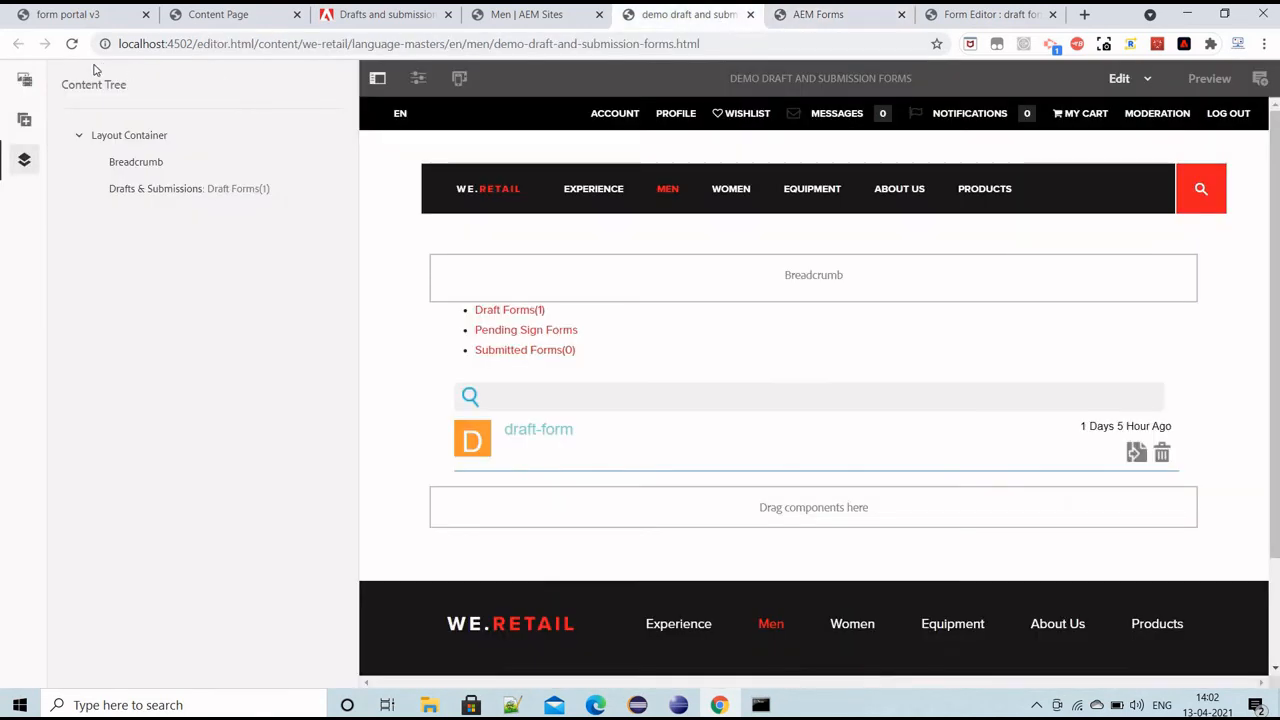
click(71, 45)
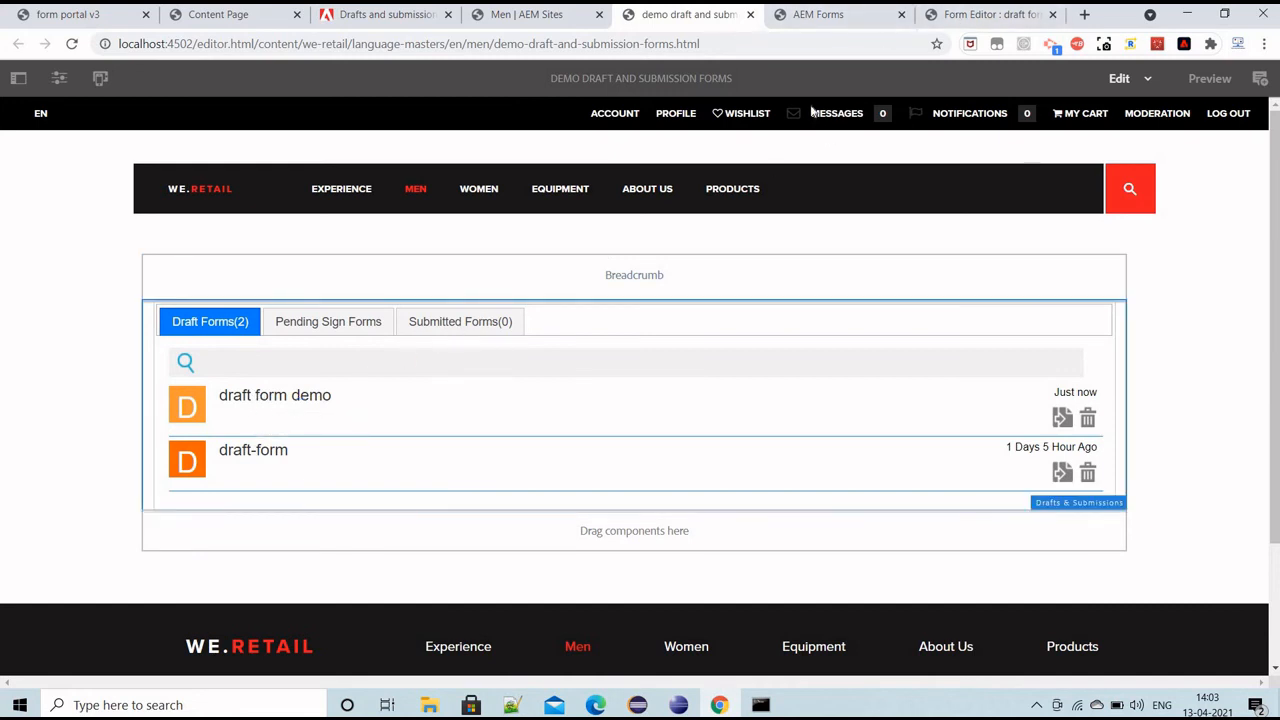
Step: Create an adaptive form titled "submit form demo" from the Blank template in Forms & Documents and open it for editing
click(818, 14)
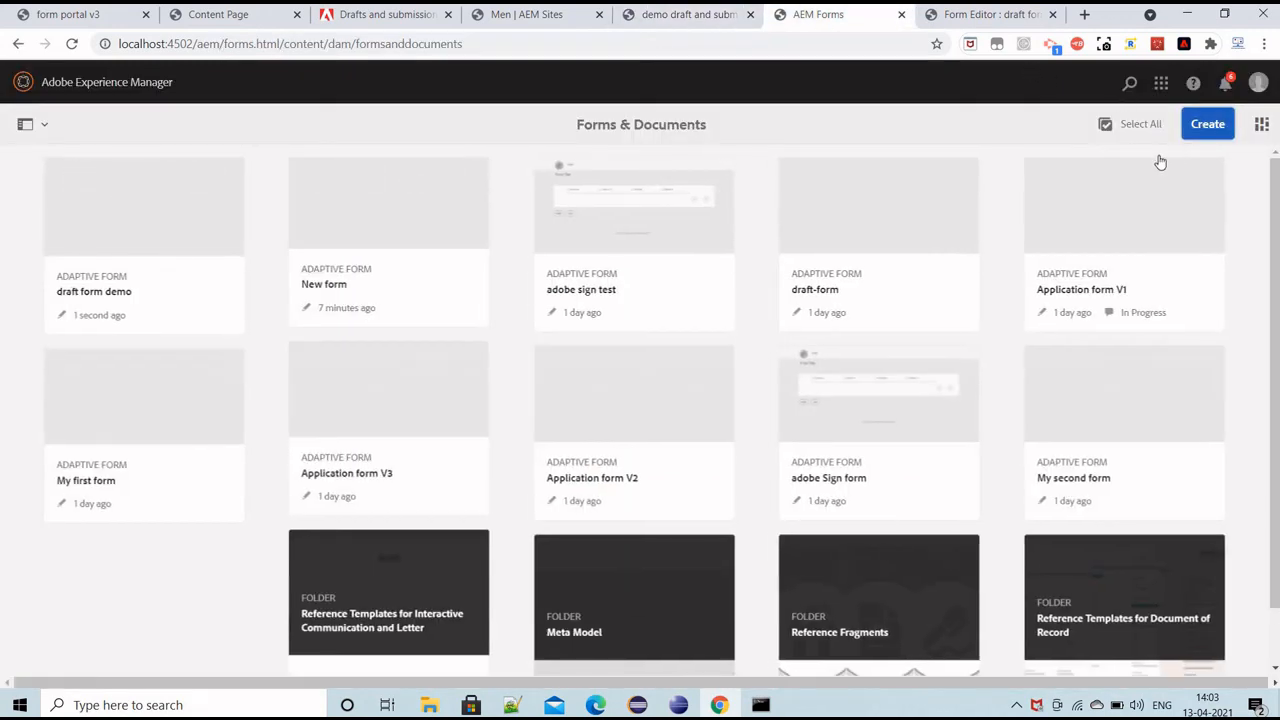
click(1207, 124)
click(1090, 162)
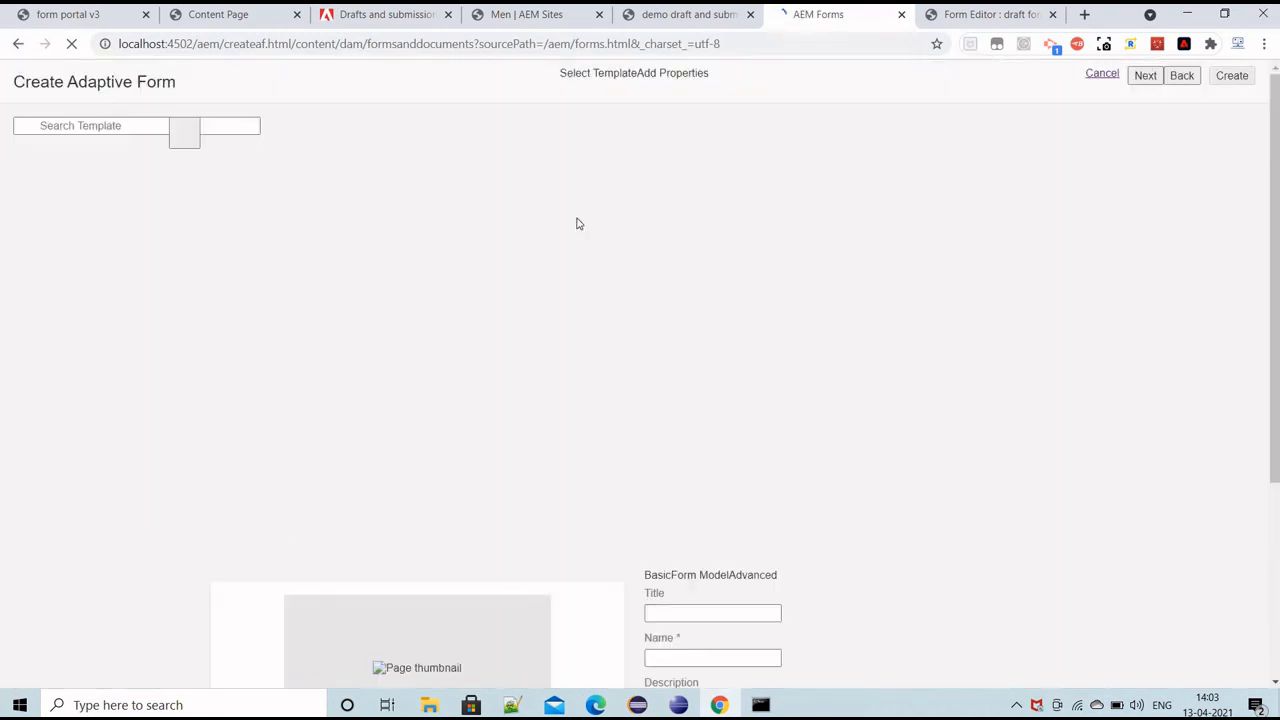
click(549, 303)
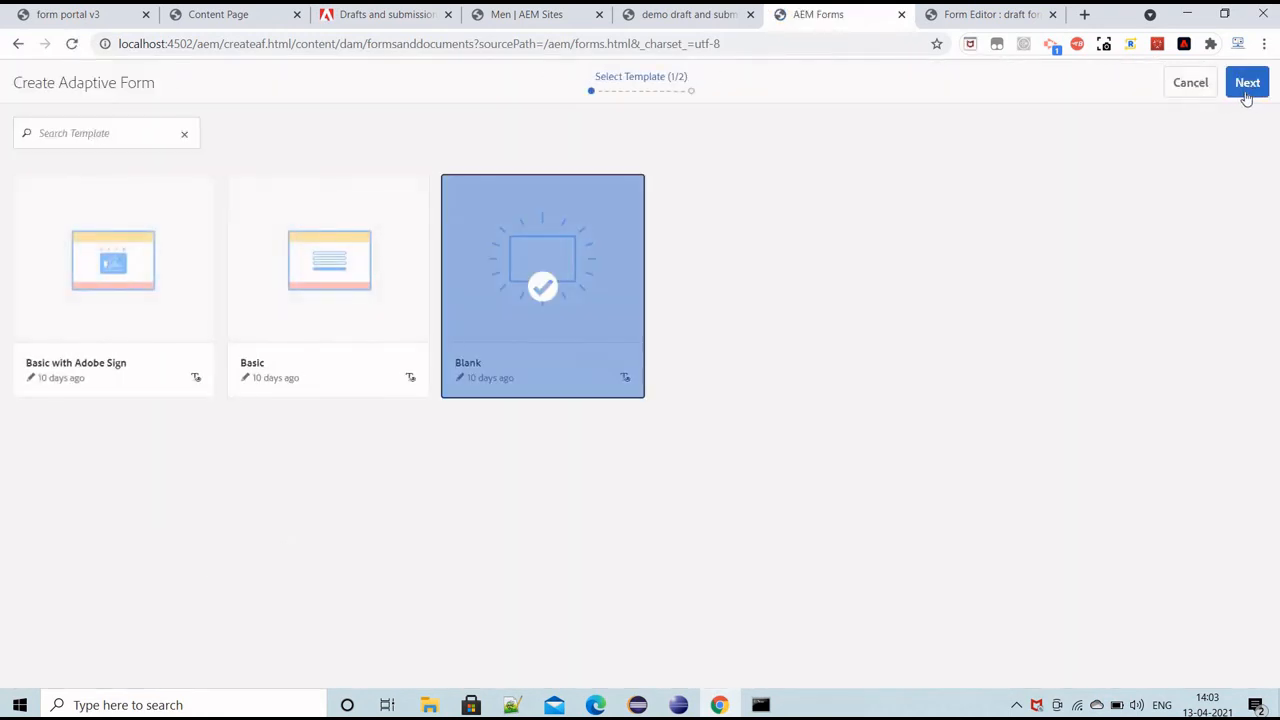
click(1247, 88)
click(758, 186)
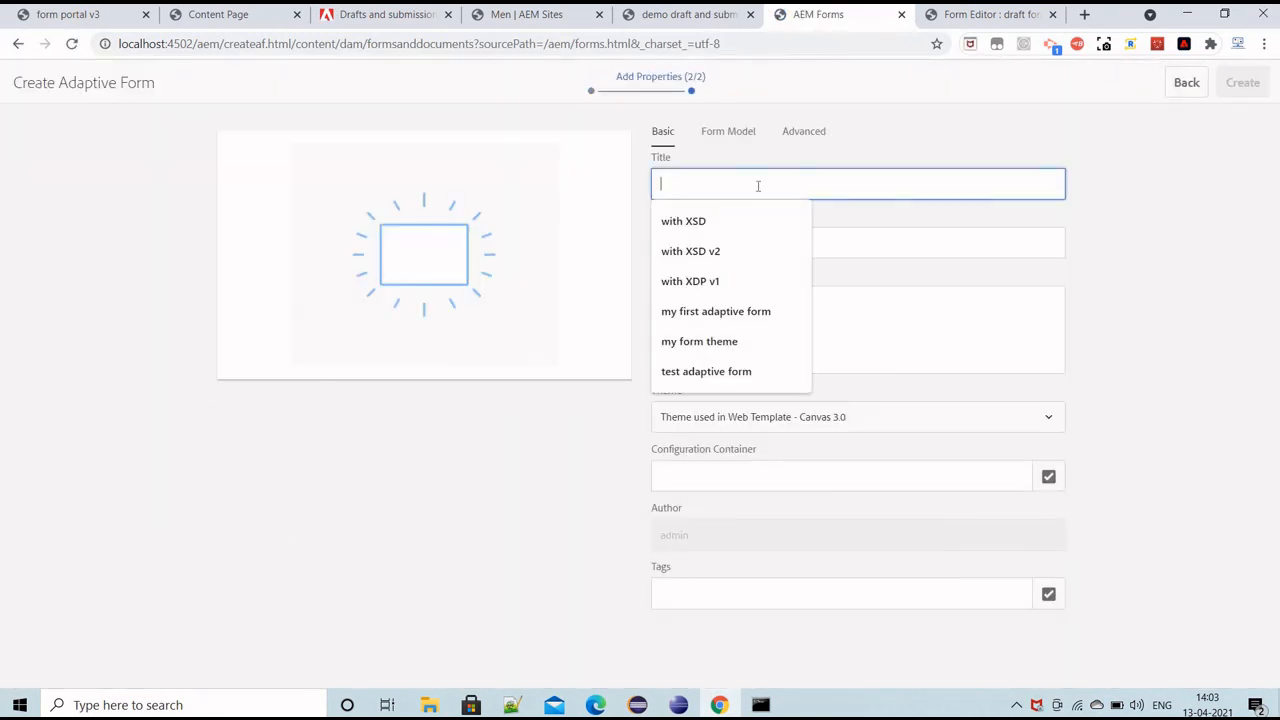
text(submit)
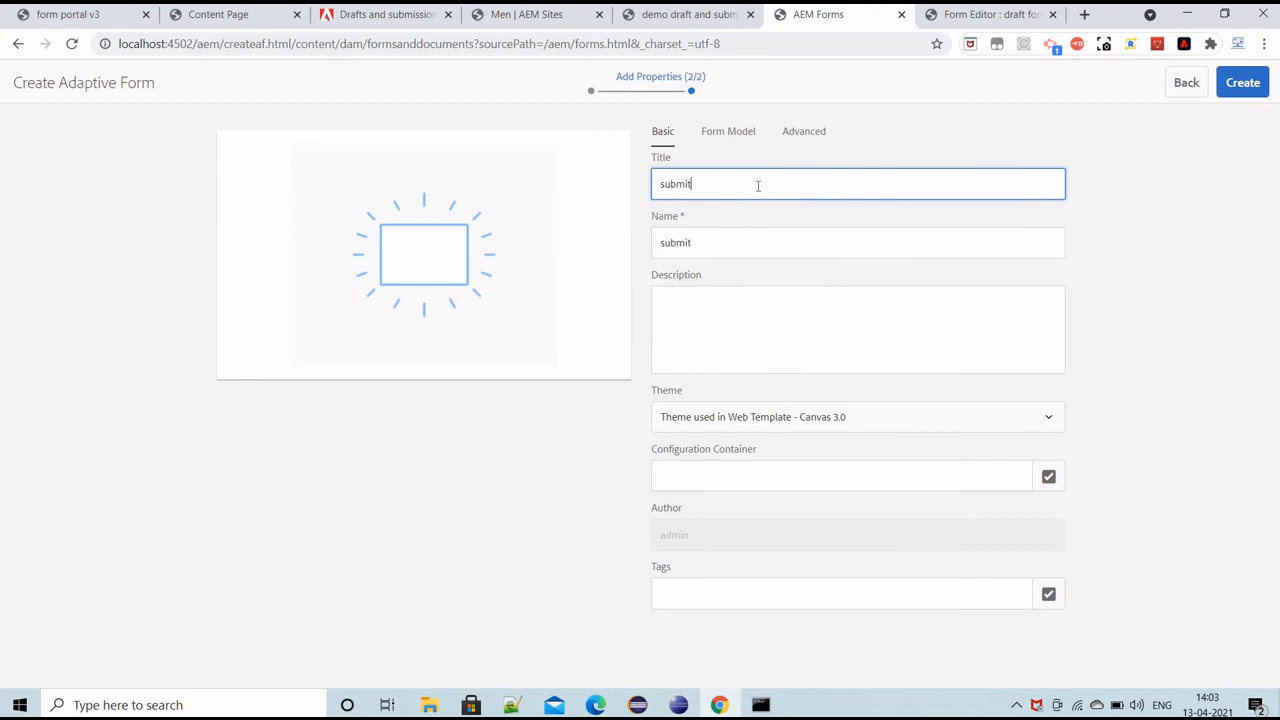
text( form demo)
click(1243, 83)
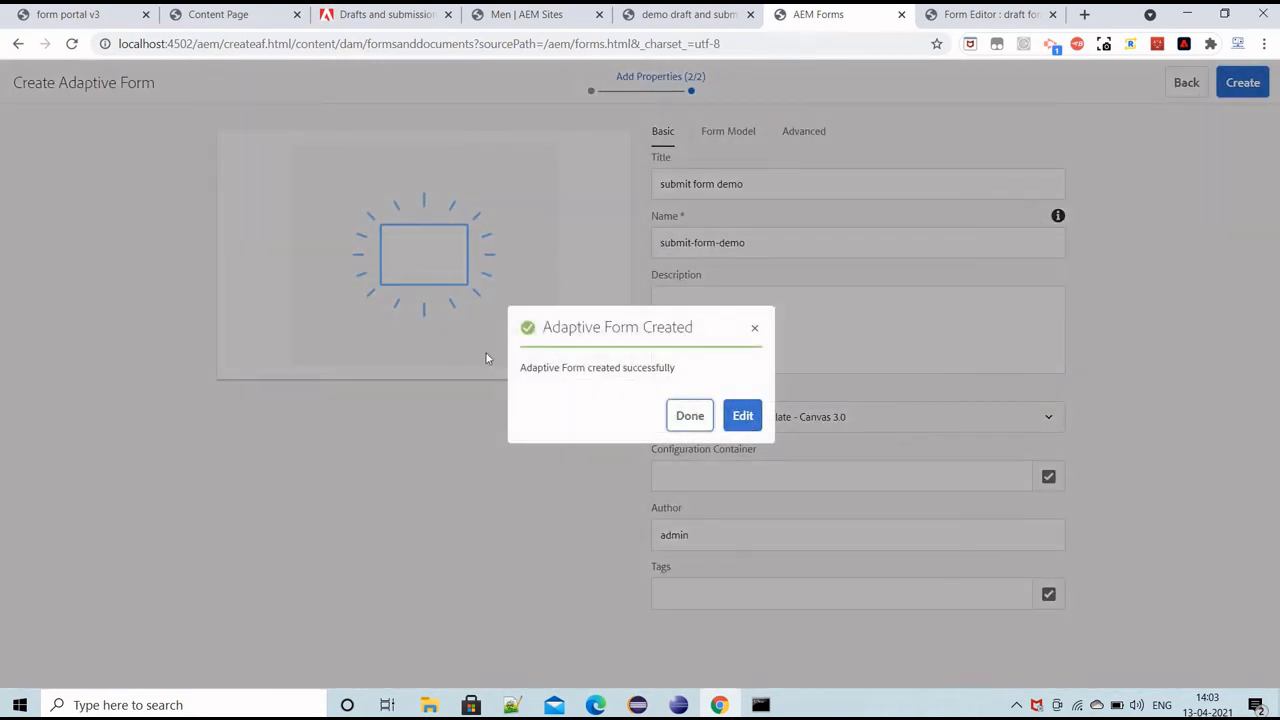
click(742, 415)
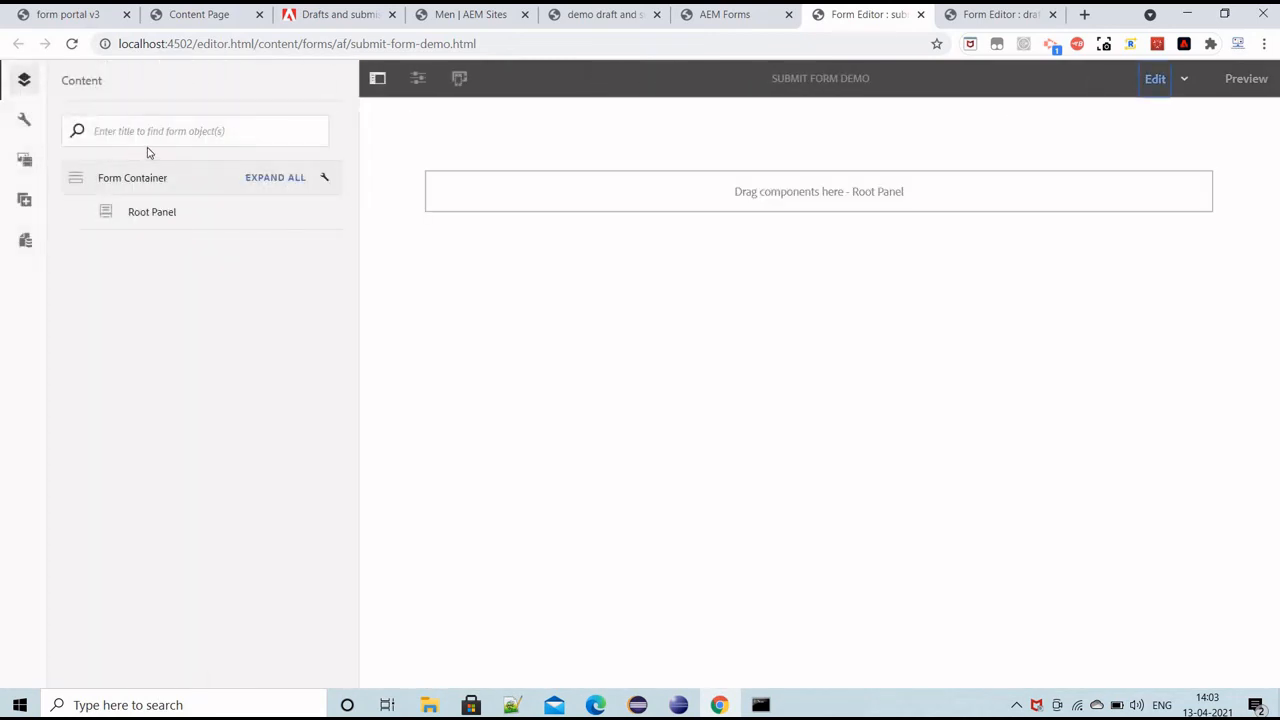
Step: Find the text components, add a Text Box to the submit form's root panel and label it "Name"
click(24, 199)
click(136, 137)
text(textNa)
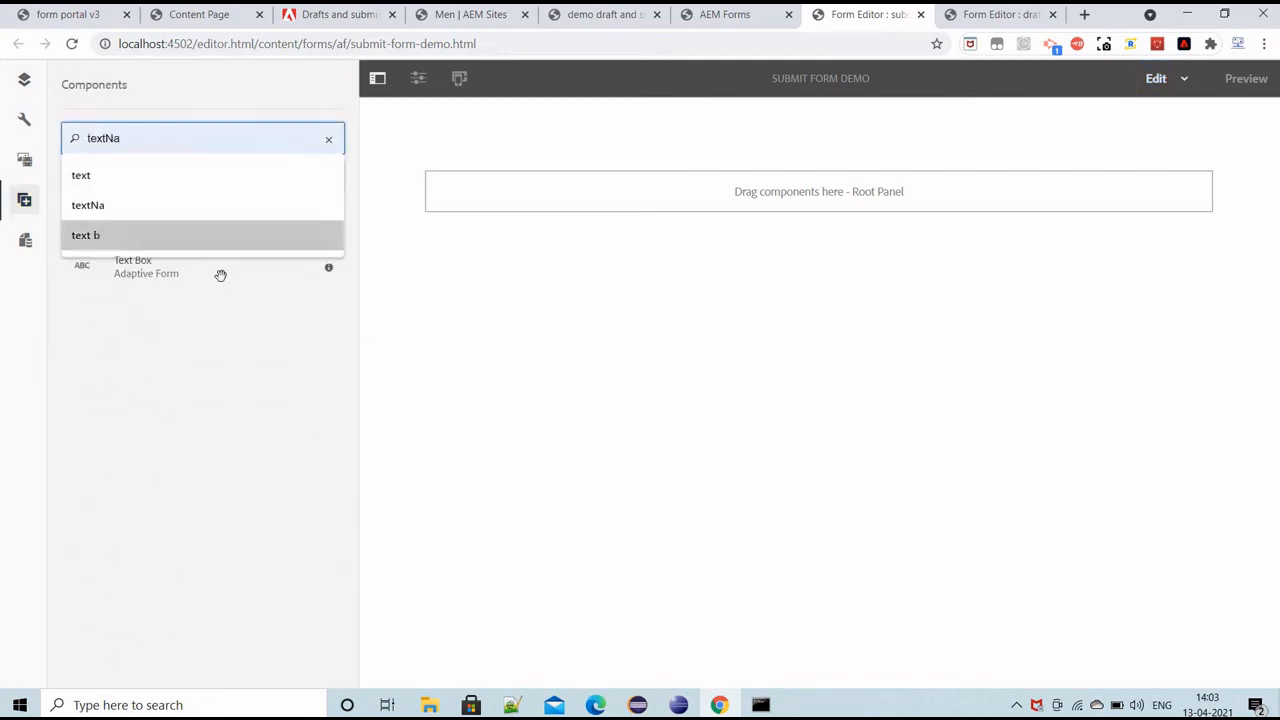
drag(220, 275, 518, 196)
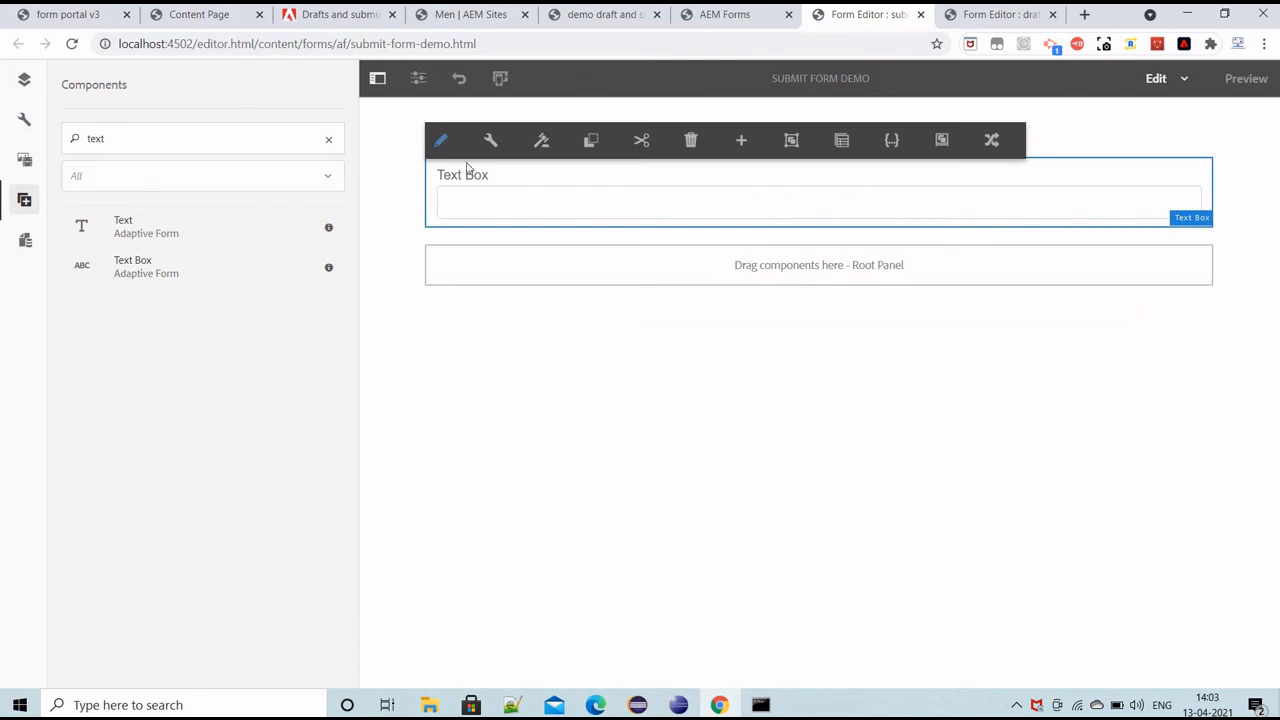
double_click(463, 175)
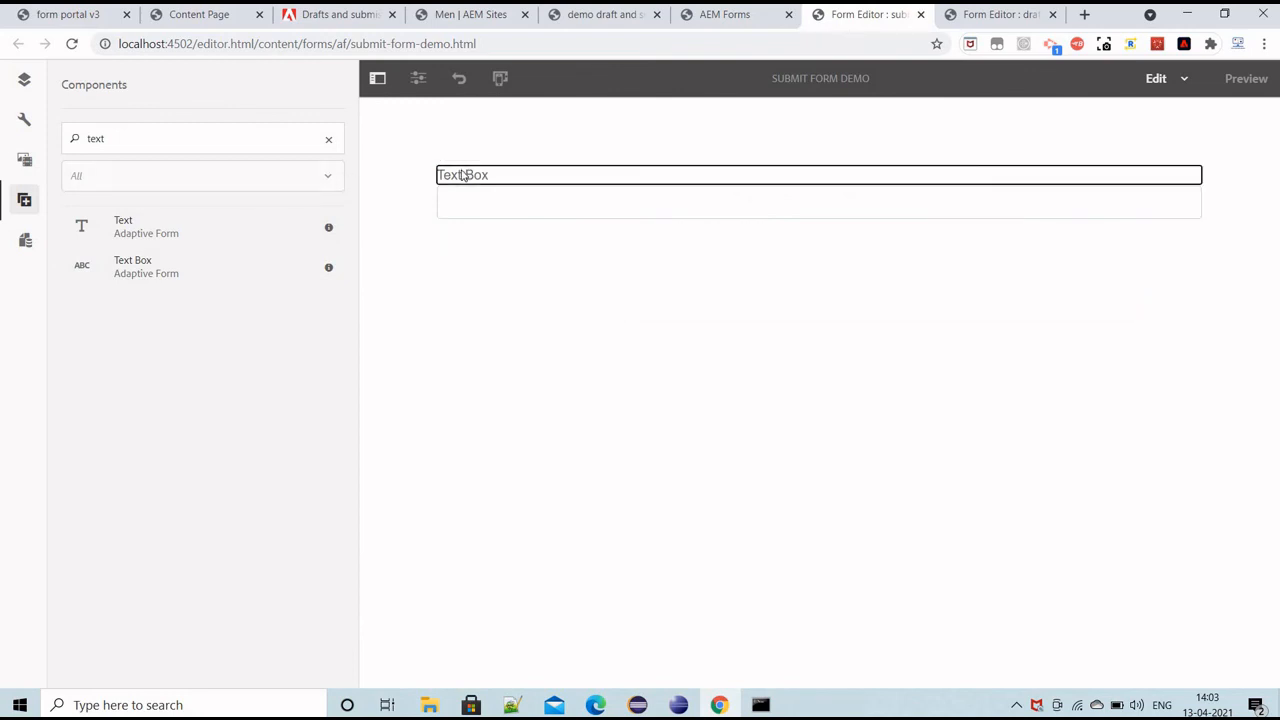
text(Name)
Step: Filter the form components by "submit" and add a Submit Button below the Name text box
click(104, 139)
double_click(104, 139)
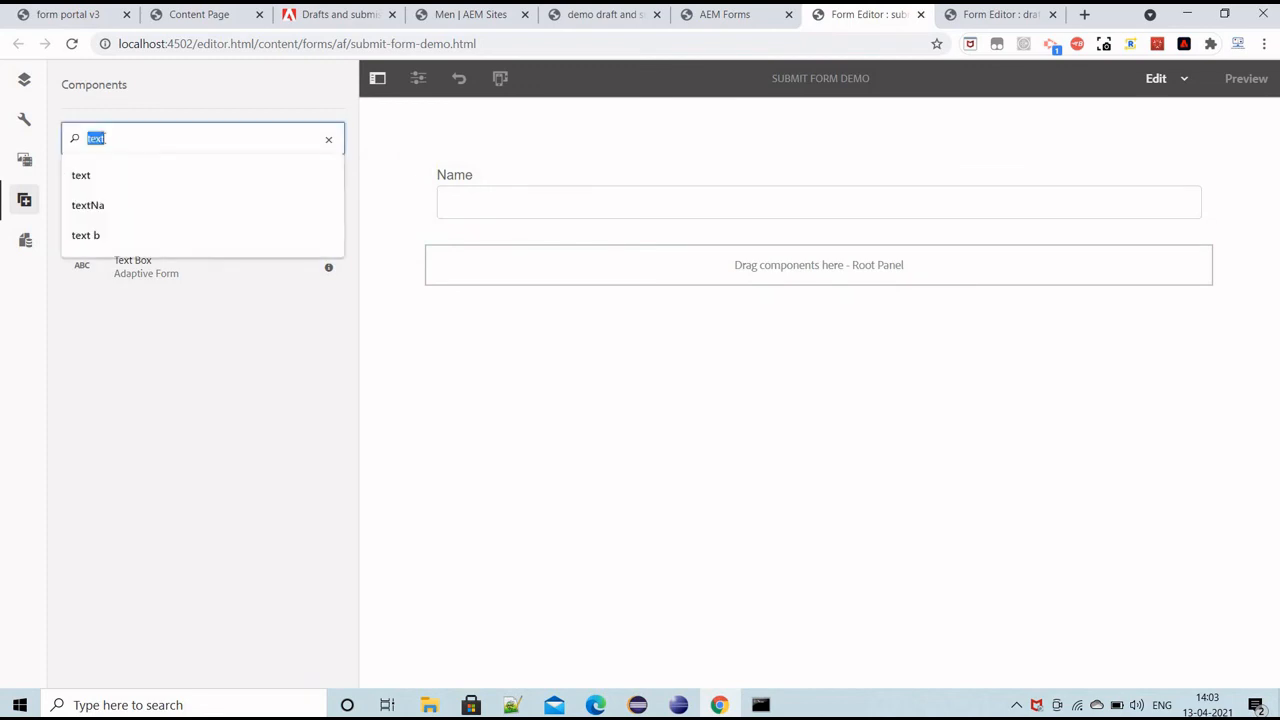
text(submit)
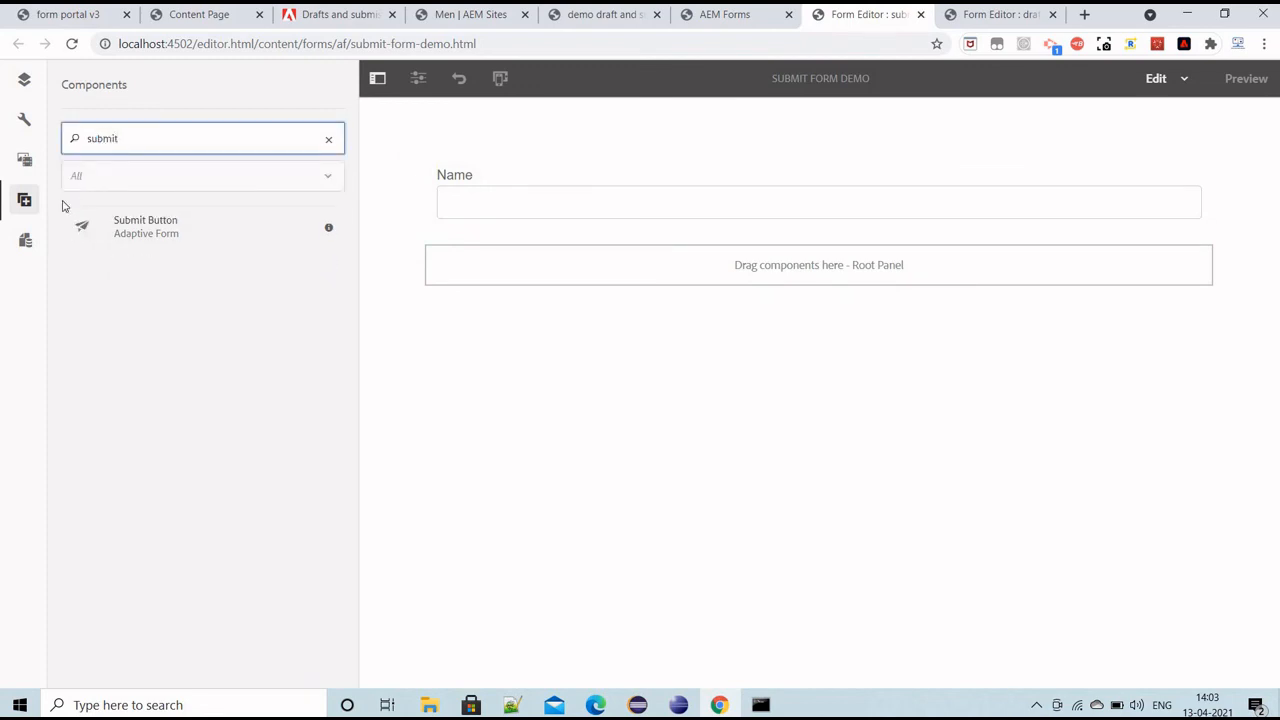
drag(206, 228, 572, 274)
click(488, 271)
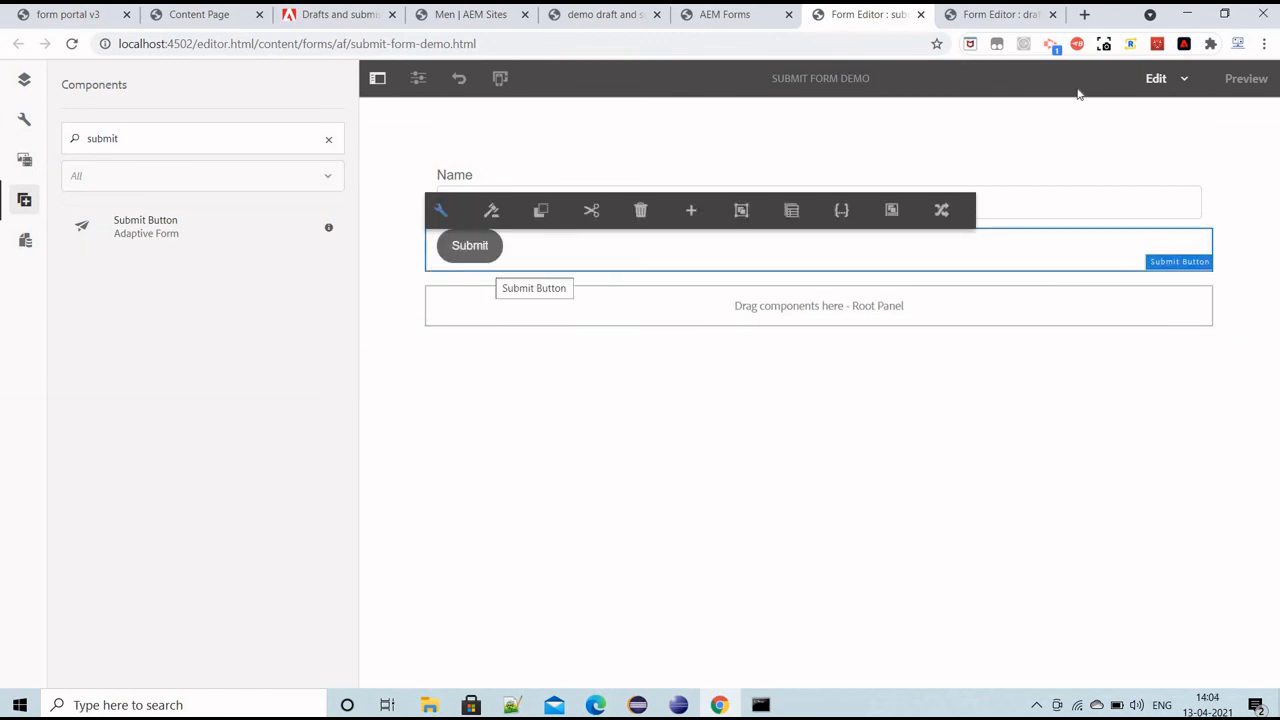
Step: Preview the submit form demo, fill in Name with "Test" and submit the form
click(1247, 79)
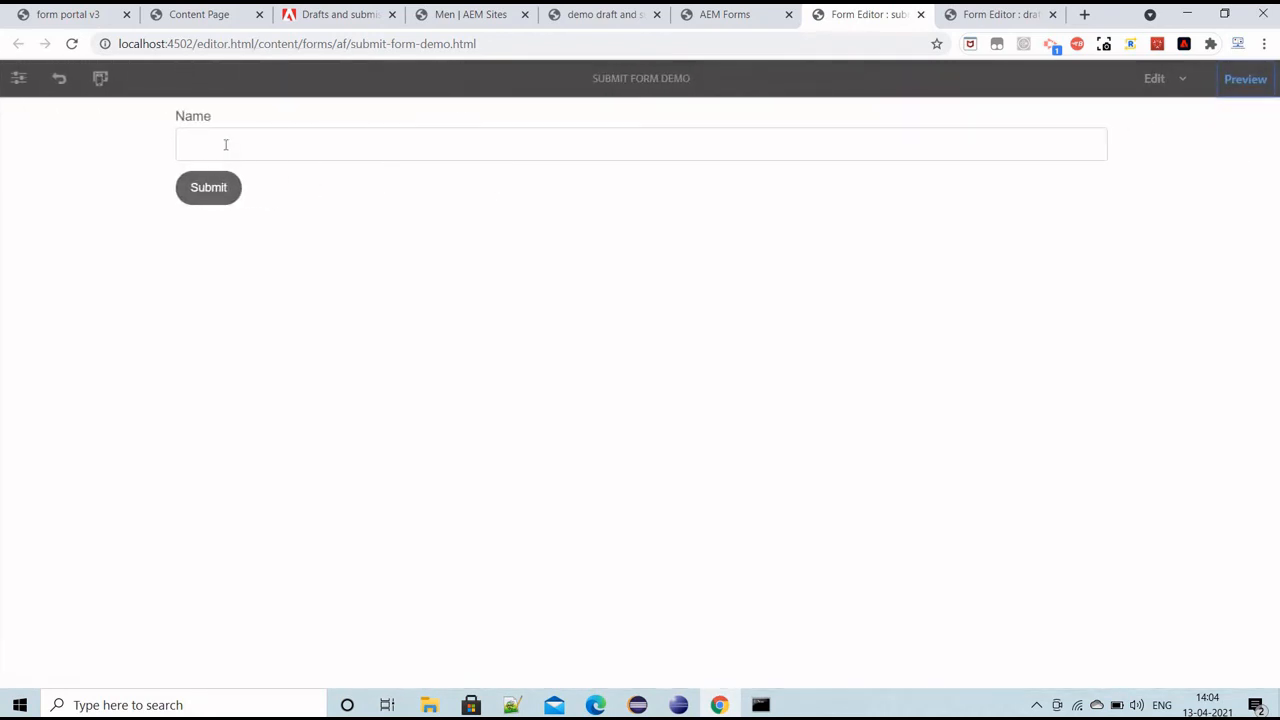
click(226, 145)
text(Test)
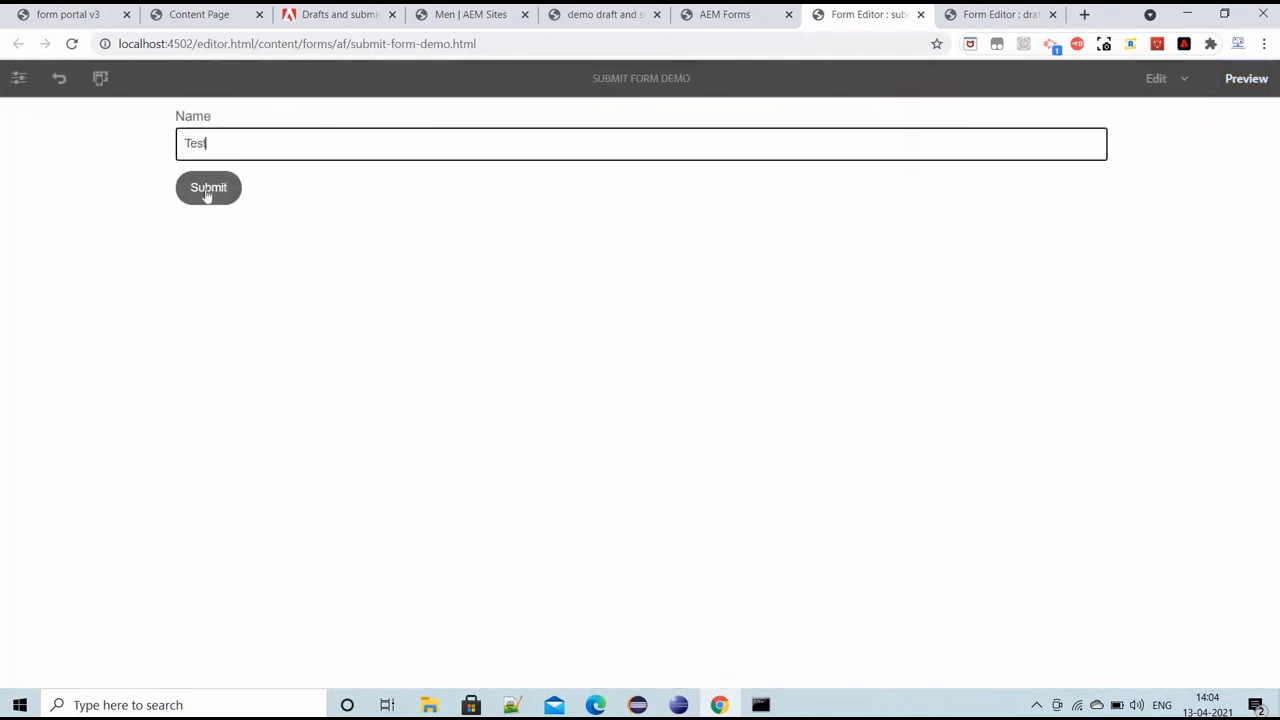
click(206, 188)
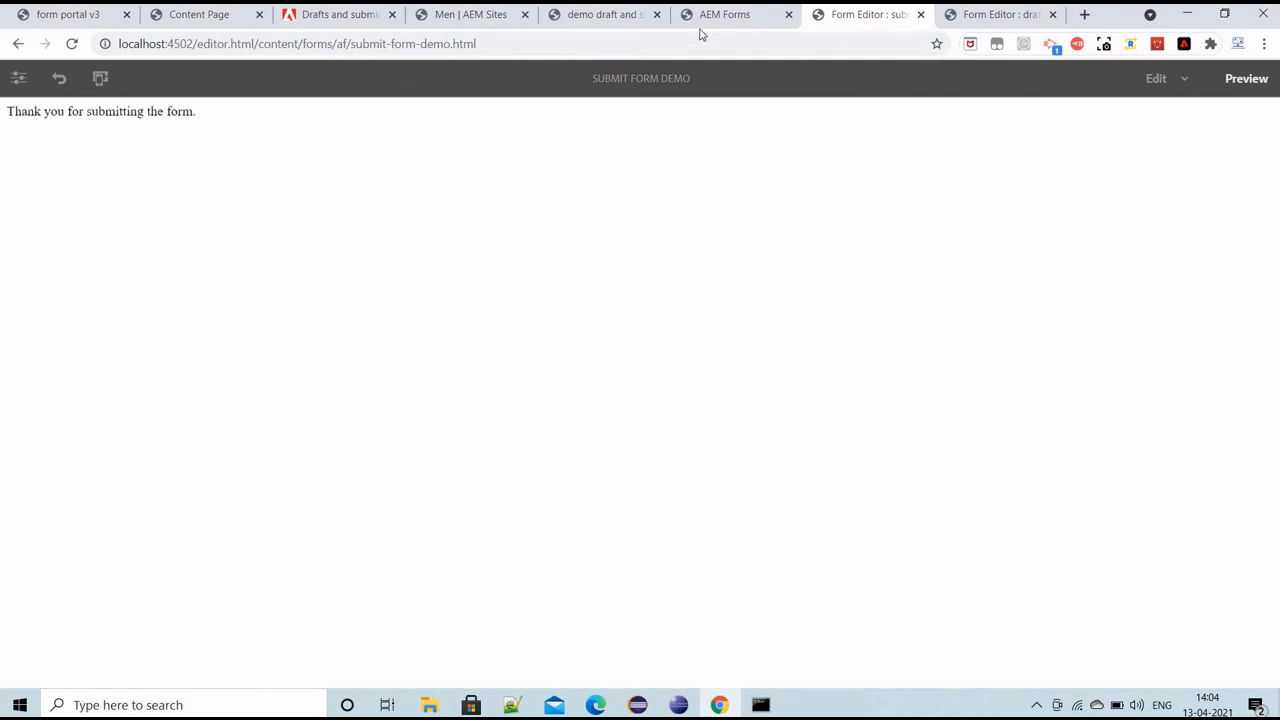
Step: Return to the demo draft and submission forms page, reload it and examine the submitted forms list
click(605, 15)
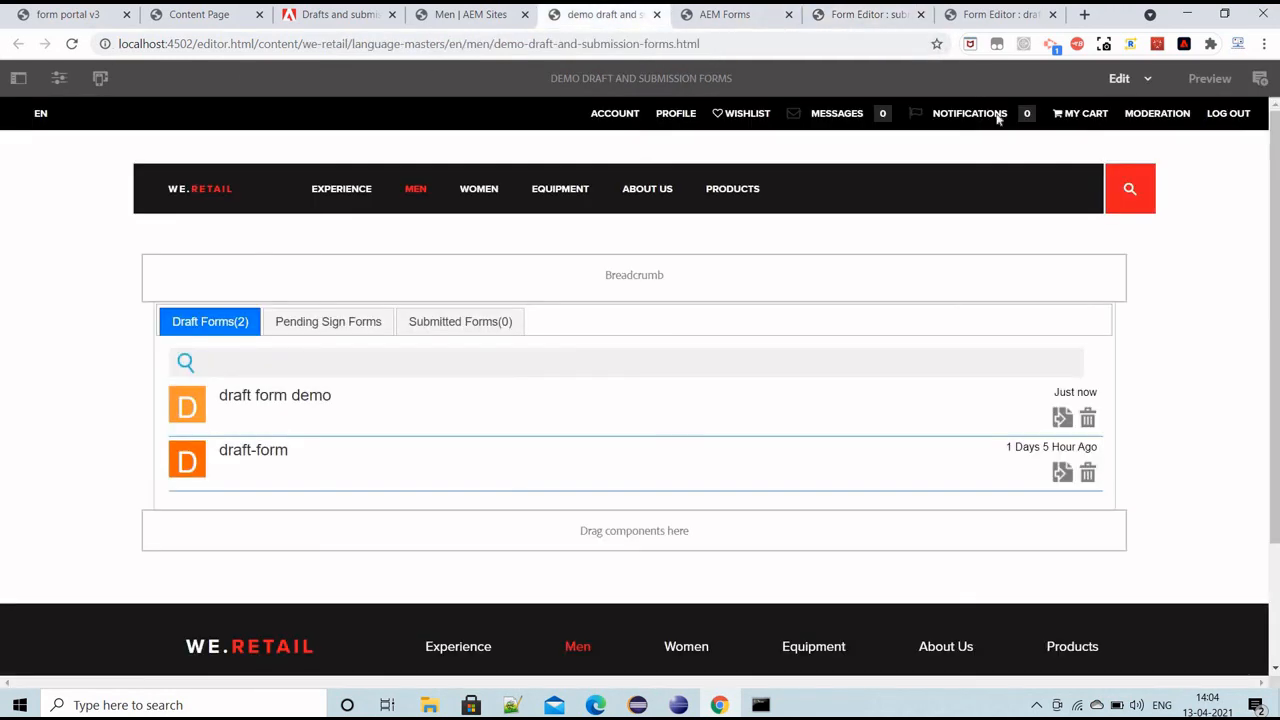
click(72, 44)
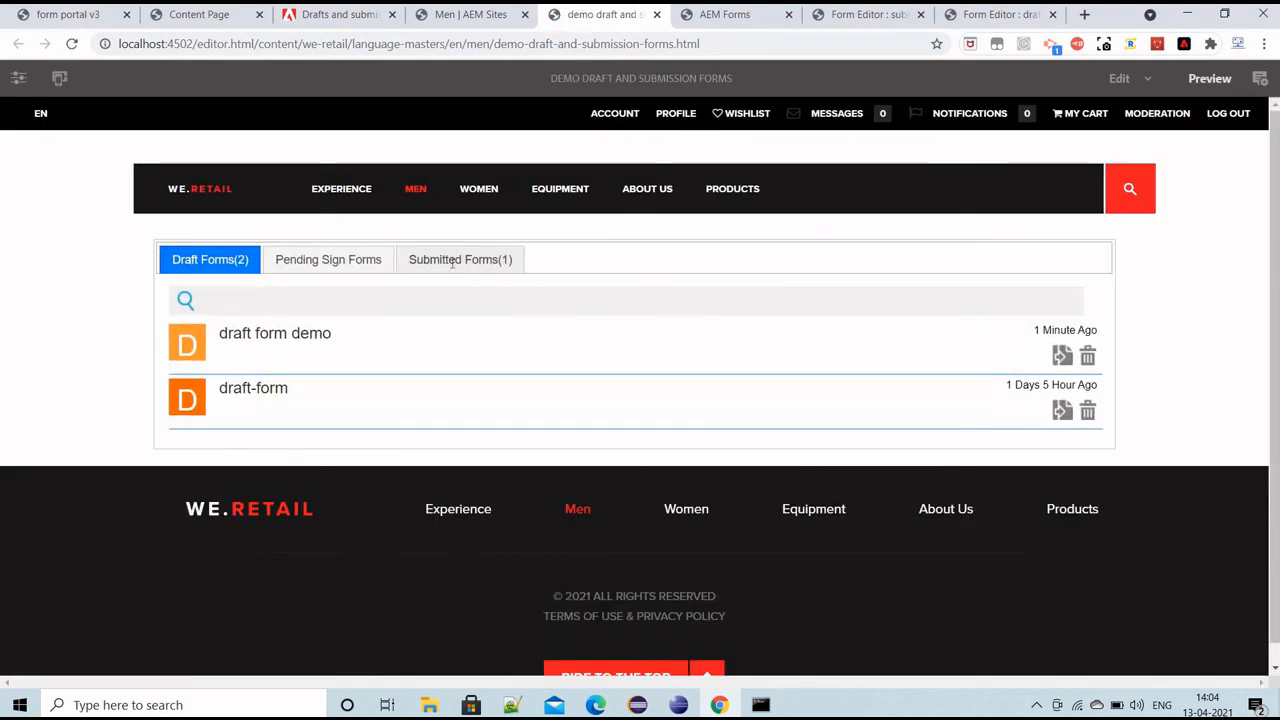
click(452, 260)
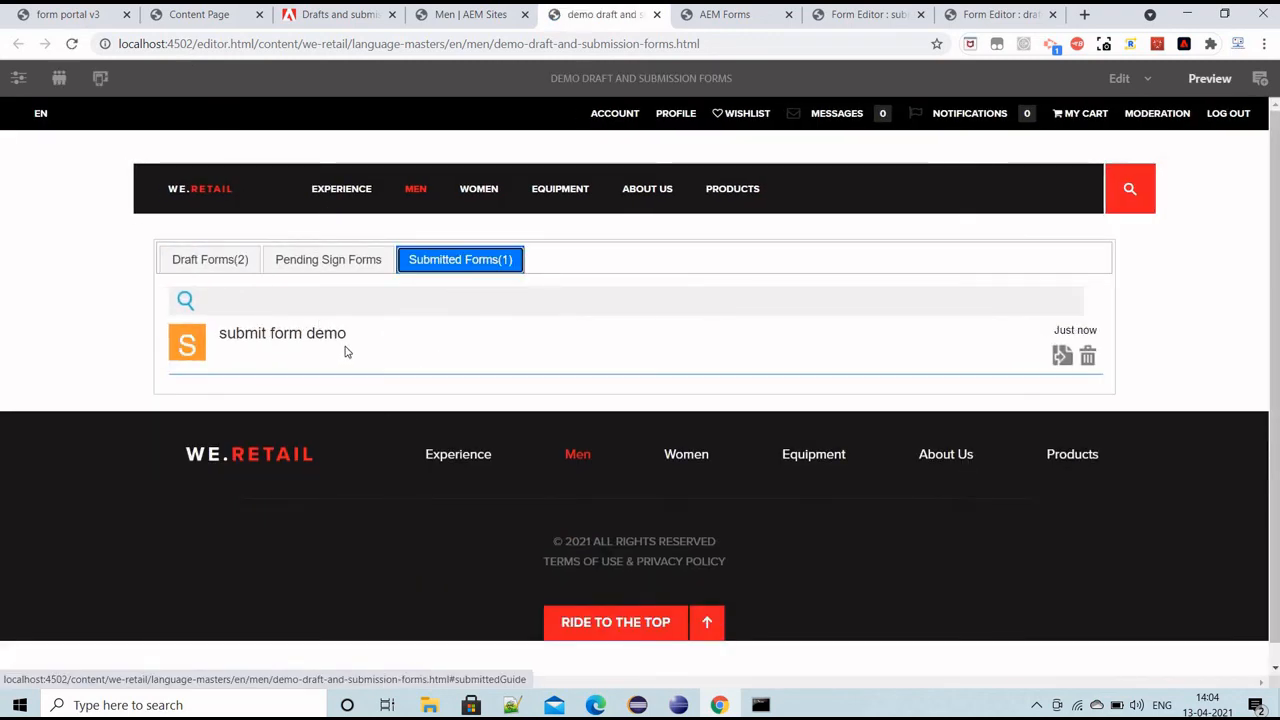